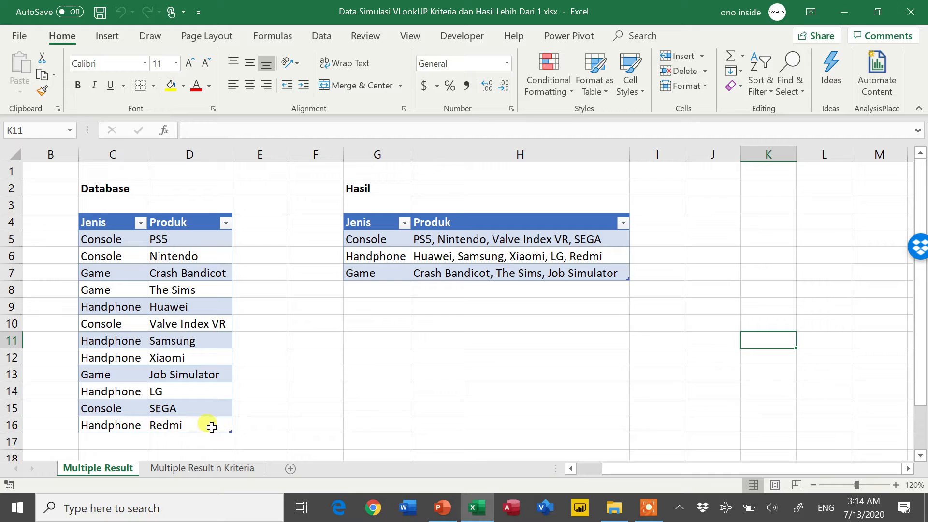
Examine the Database and Hasil tables on the Multiple Result n Kriteria sheet, and return to the Multiple Result sheet.
{"action": "left_click", "coordinate": [186, 468]}
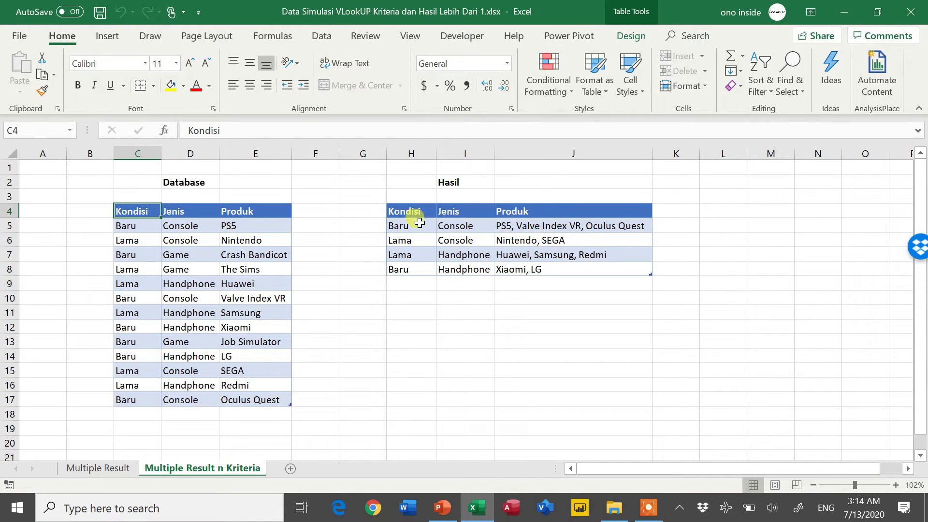
{"action": "left_click_drag", "start_coordinate": [444, 210], "coordinate": [421, 266]}
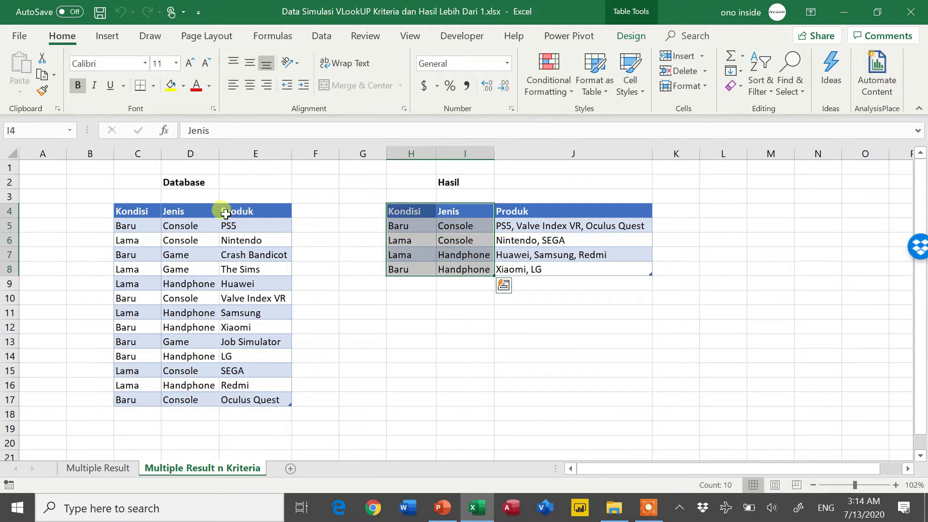
{"action": "left_click", "coordinate": [197, 210]}
{"action": "left_click_drag", "start_coordinate": [197, 210], "coordinate": [166, 399]}
{"action": "left_click", "coordinate": [509, 222]}
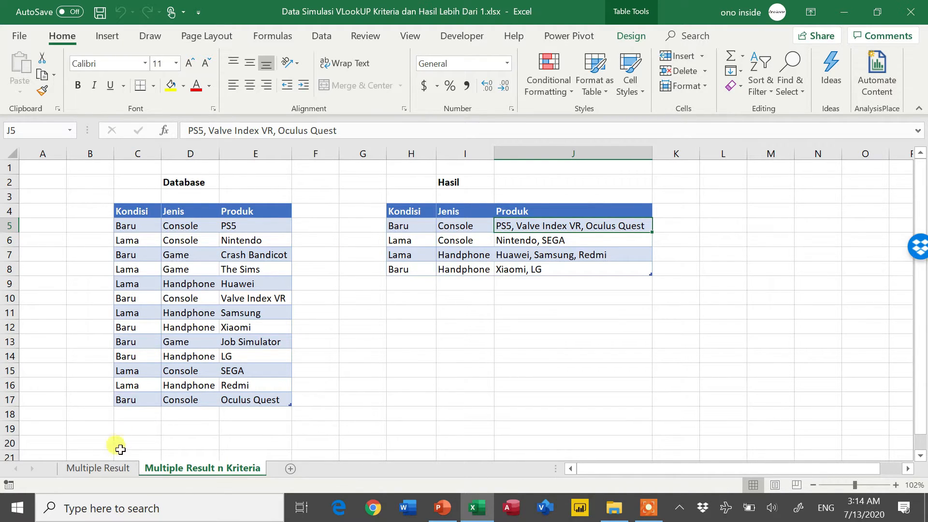
{"action": "left_click", "coordinate": [117, 467]}
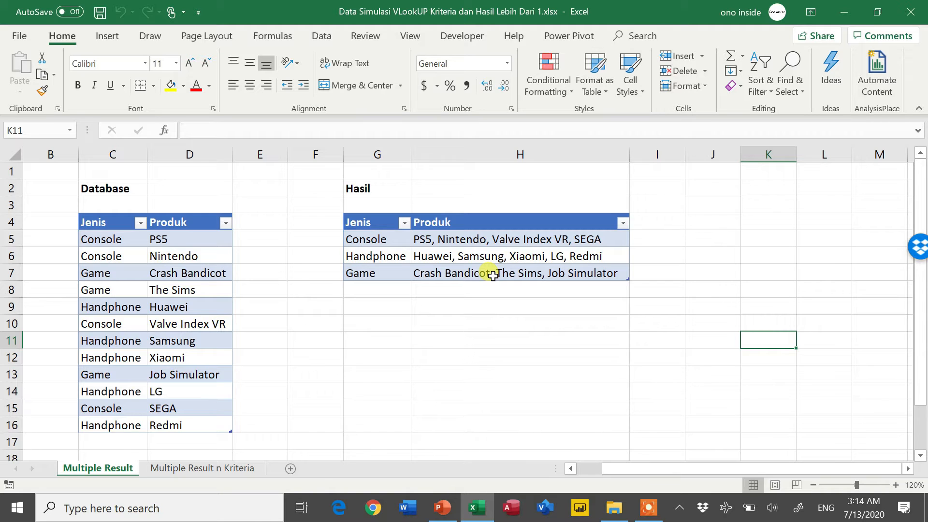
Clear the Produk results in H5:H7 of the Hasil table, keeping the header.
{"action": "left_click", "coordinate": [492, 275]}
{"action": "key", "text": "ctrl+shift+Up"}
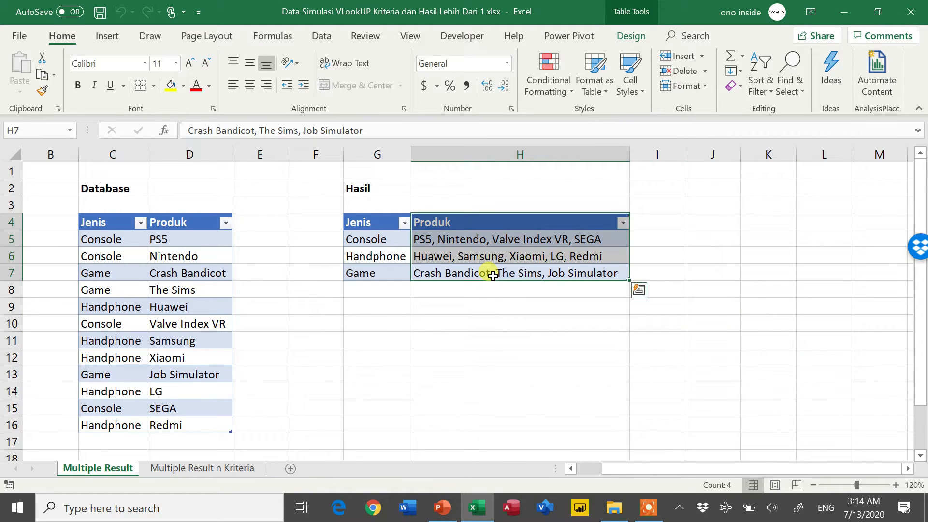
{"action": "key", "text": "shift+Down"}
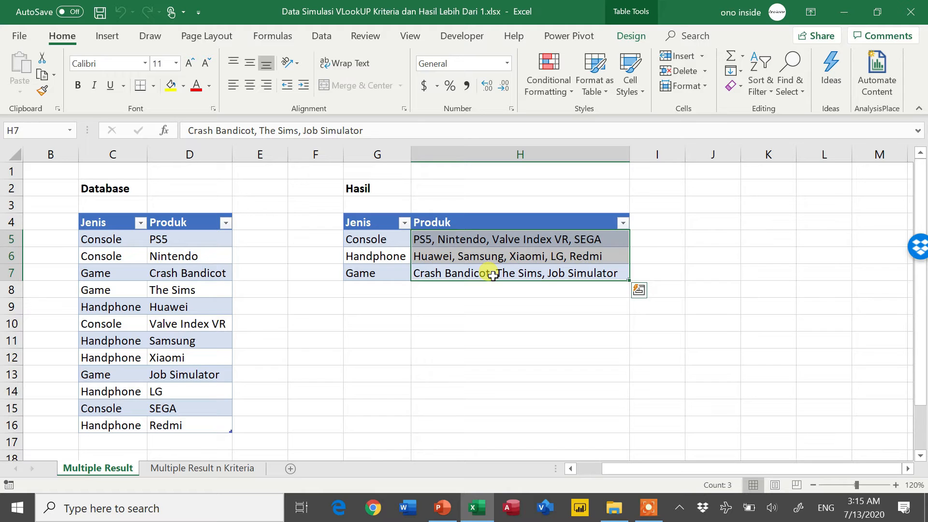
{"action": "key", "text": "Delete"}
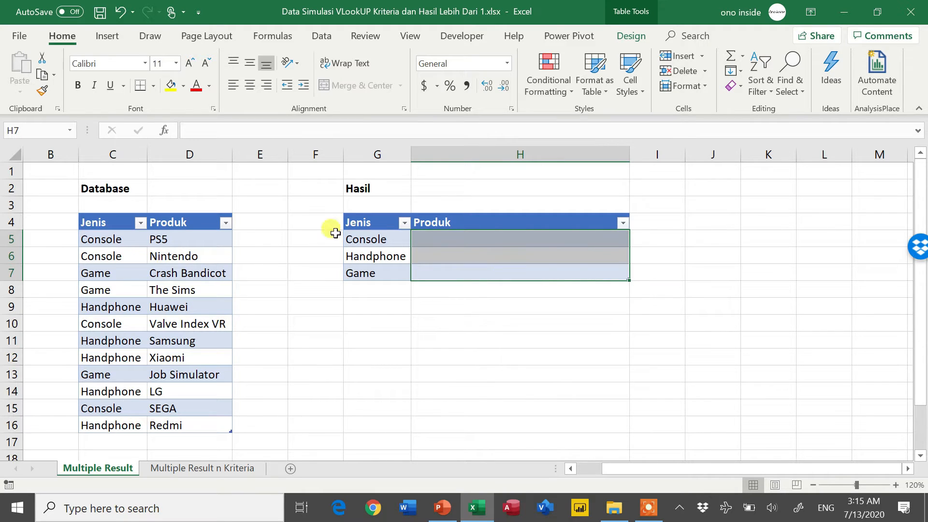
Bring the Database table into Power Query and load it back to the workbook as a connection only.
{"action": "left_click", "coordinate": [203, 259]}
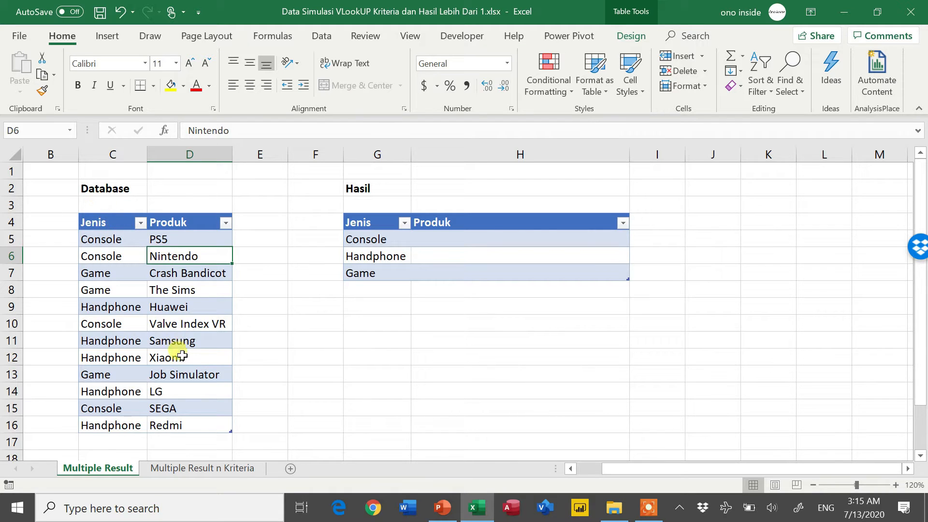
{"action": "left_click", "coordinate": [321, 36]}
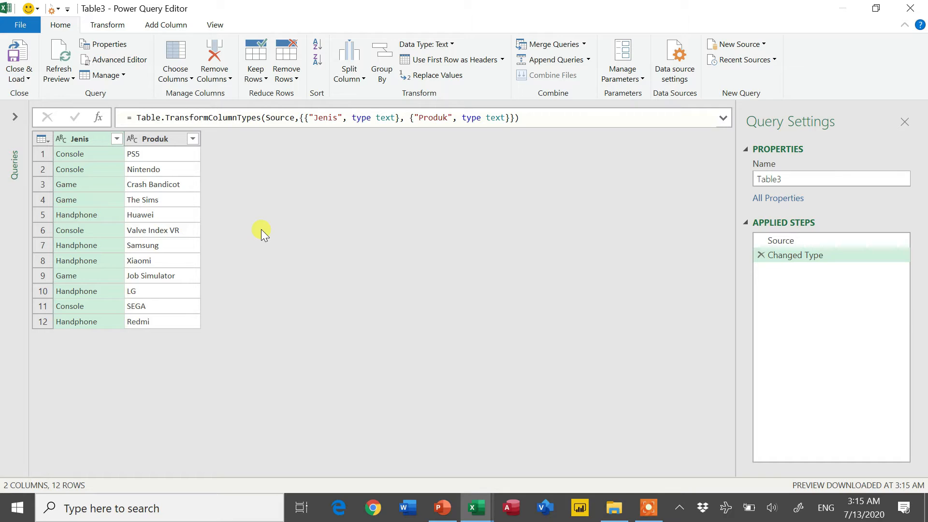
{"action": "left_click", "coordinate": [25, 80]}
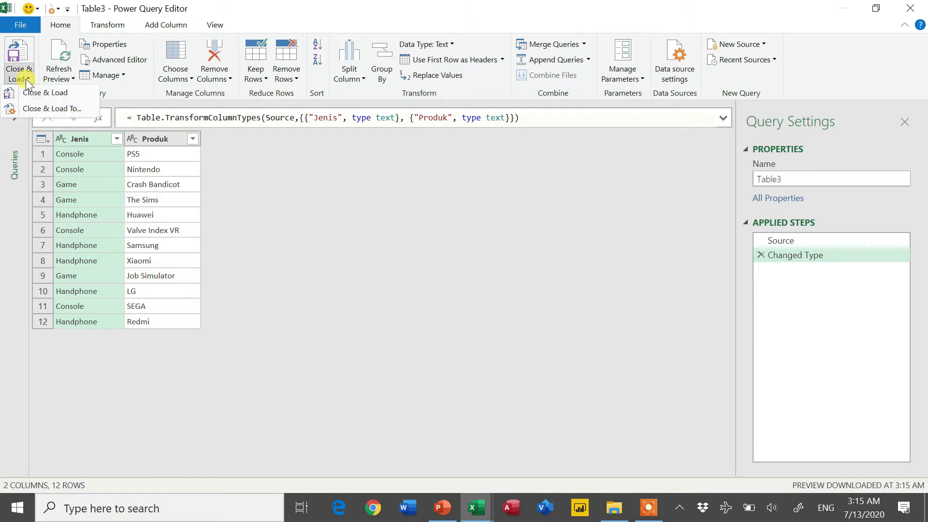
{"action": "left_click", "coordinate": [42, 108]}
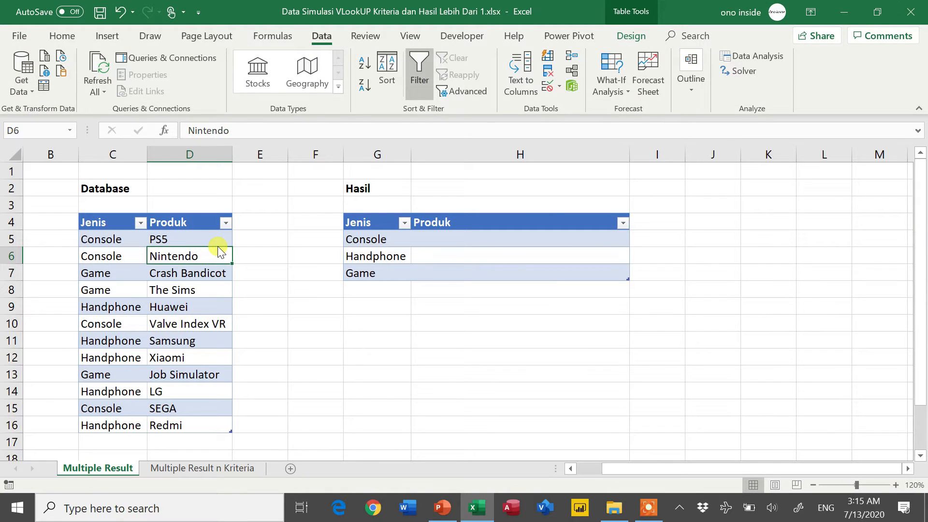
{"action": "left_click", "coordinate": [392, 236]}
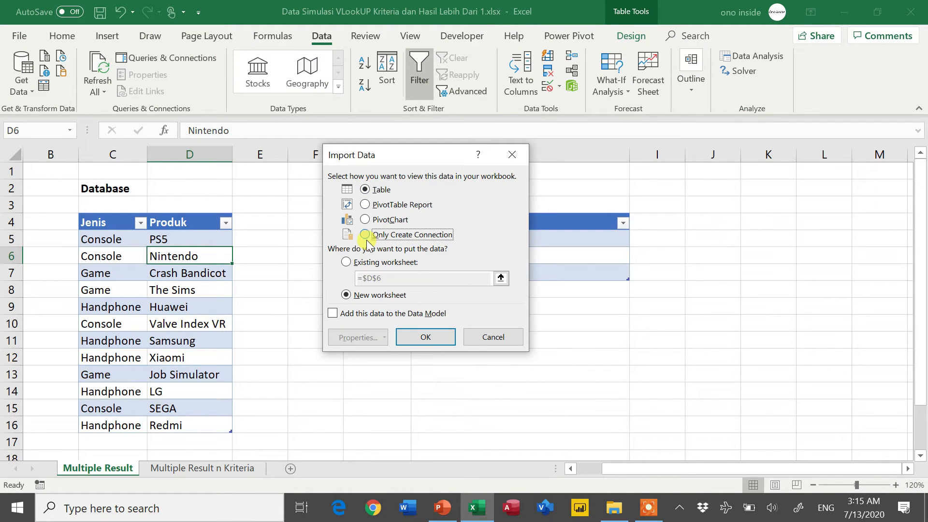
{"action": "left_click", "coordinate": [421, 337]}
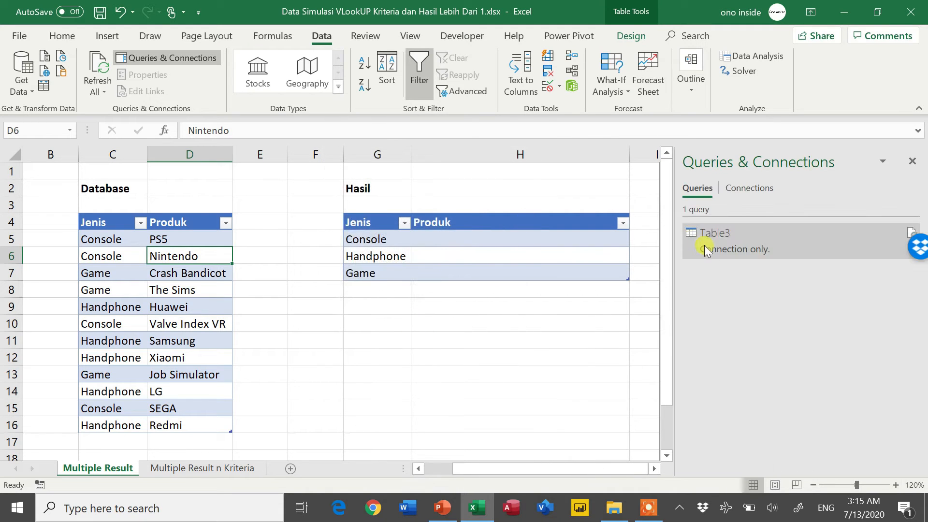
{"action": "mouse_move", "coordinate": [720, 241]}
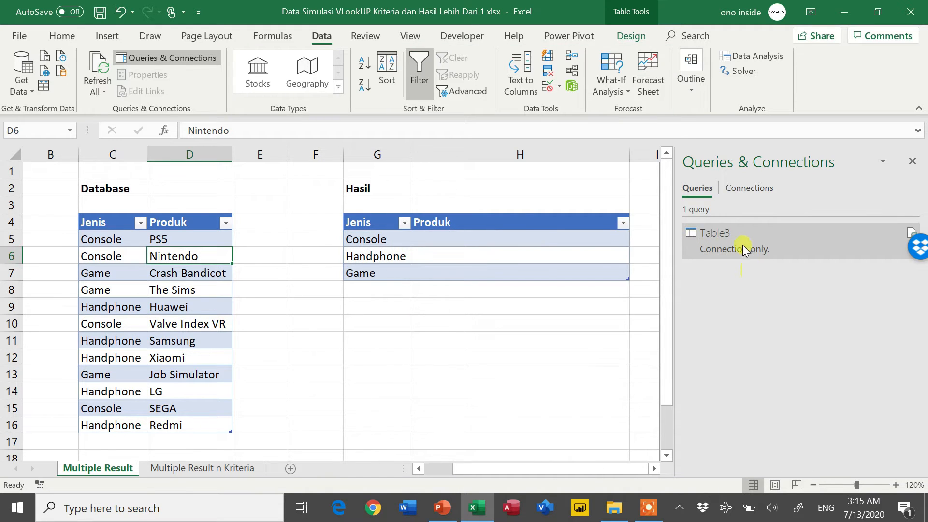
Bring the Hasil table into Power Query and remove its empty Produk column.
{"action": "left_click", "coordinate": [387, 243]}
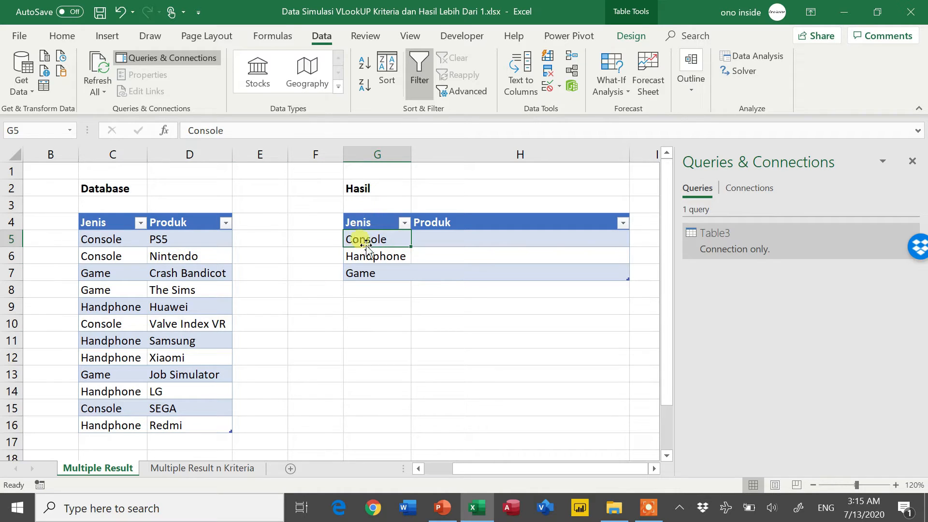
{"action": "left_click", "coordinate": [44, 88]}
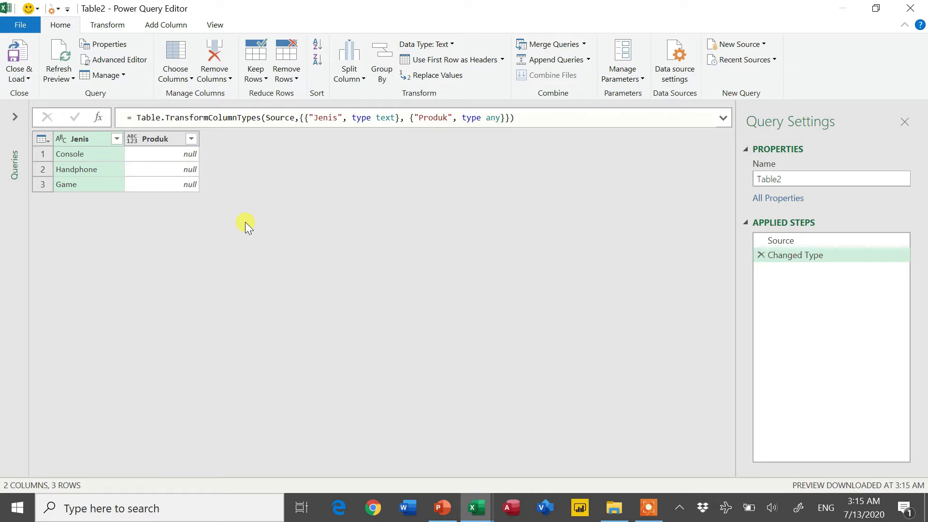
{"action": "left_click", "coordinate": [166, 140]}
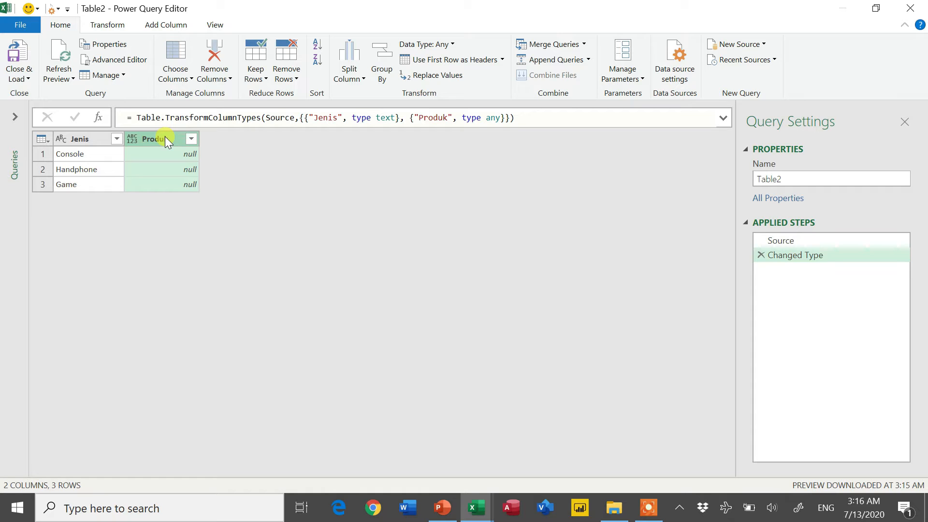
{"action": "right_click", "coordinate": [165, 137]}
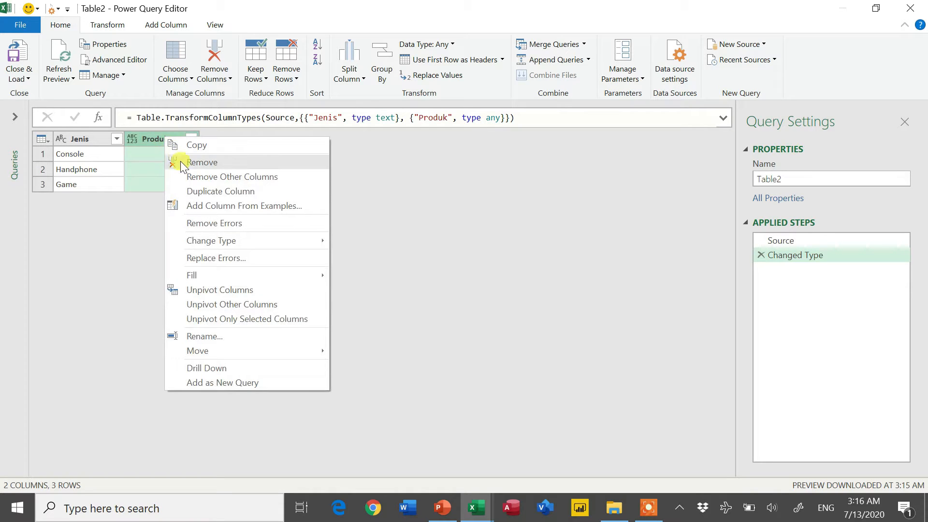
{"action": "left_click", "coordinate": [195, 162]}
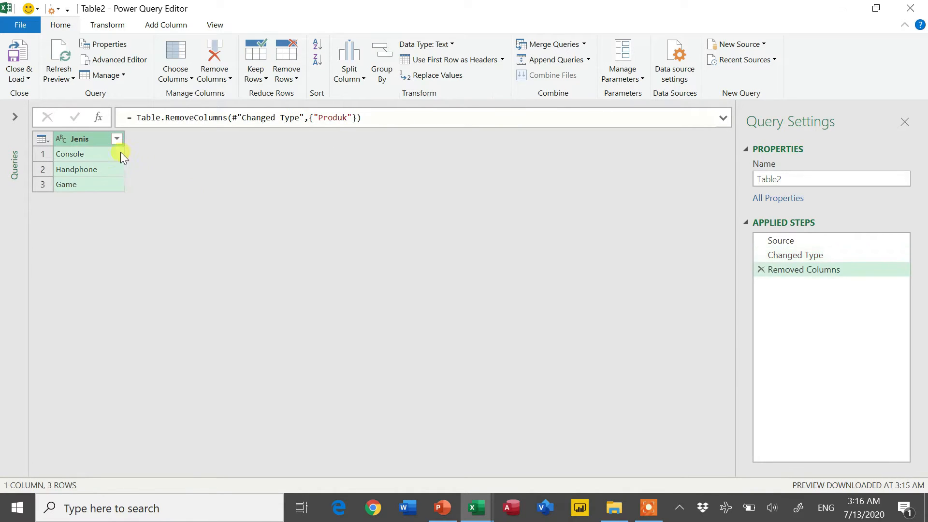
Merge Table2 with Table3 as a new query, matching on the Jenis columns with a Left Outer join.
{"action": "left_click", "coordinate": [16, 117]}
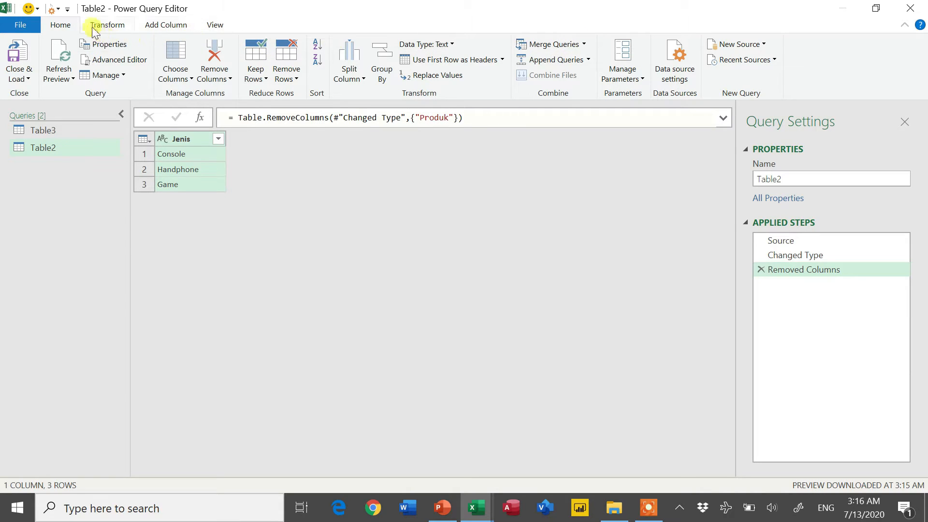
{"action": "left_click", "coordinate": [585, 44]}
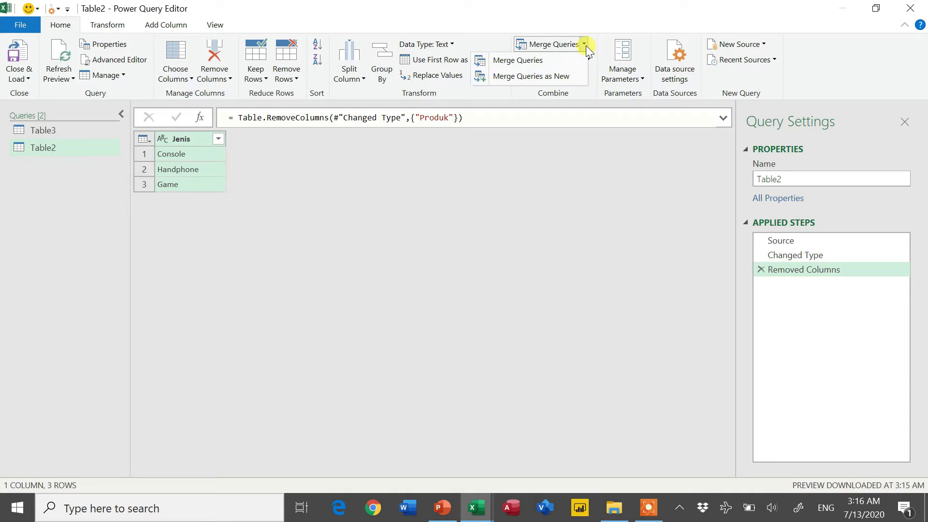
{"action": "left_click", "coordinate": [573, 77]}
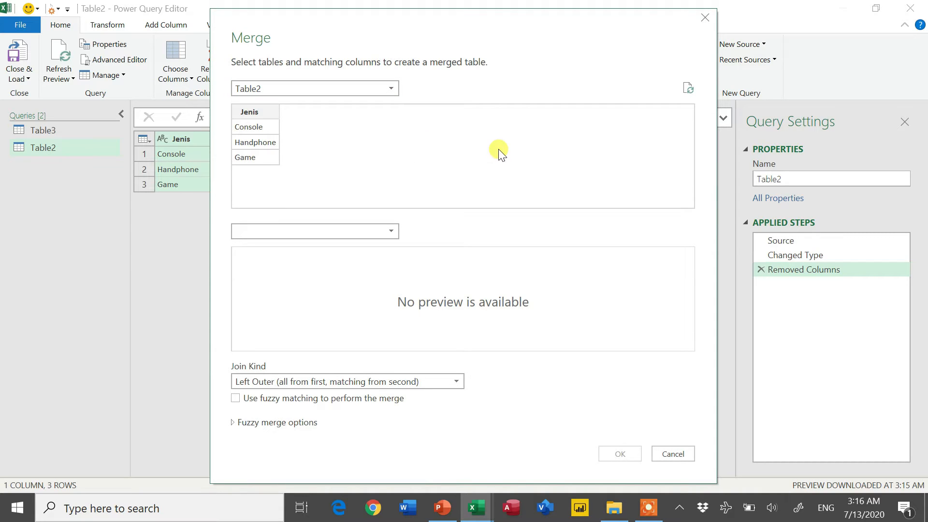
{"action": "left_click", "coordinate": [388, 227]}
{"action": "left_click", "coordinate": [367, 262]}
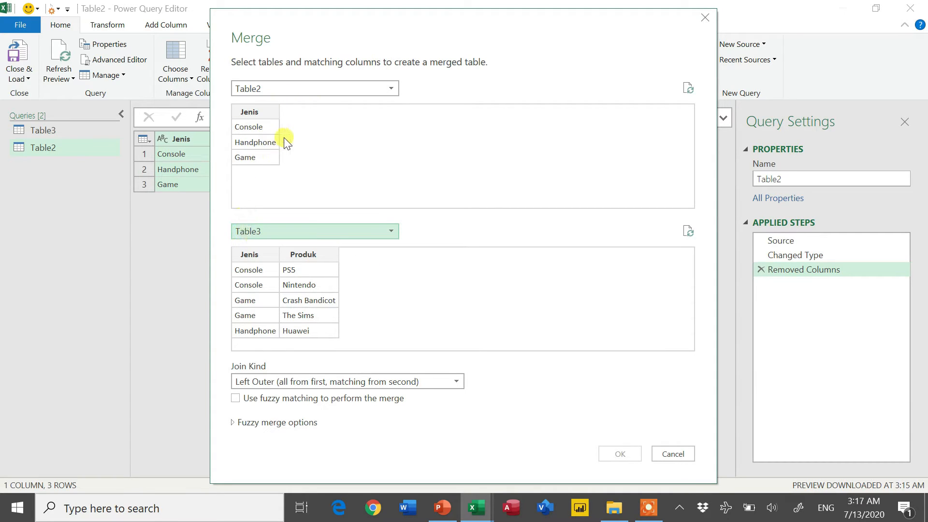
{"action": "left_click", "coordinate": [256, 115]}
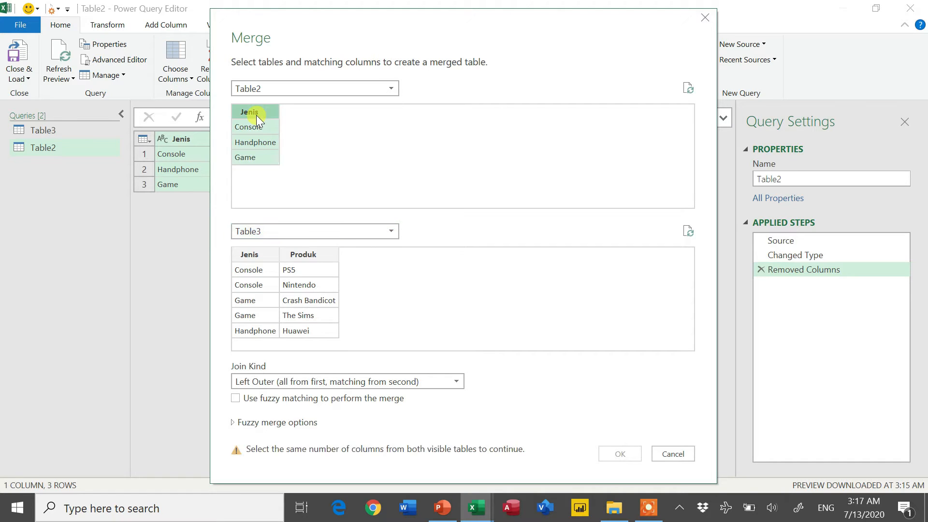
{"action": "left_click", "coordinate": [251, 256]}
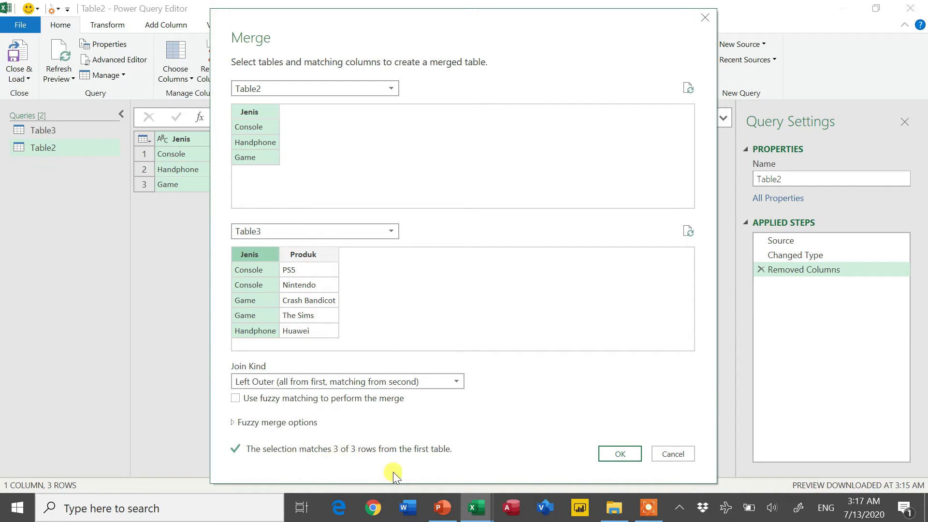
{"action": "left_click", "coordinate": [621, 453]}
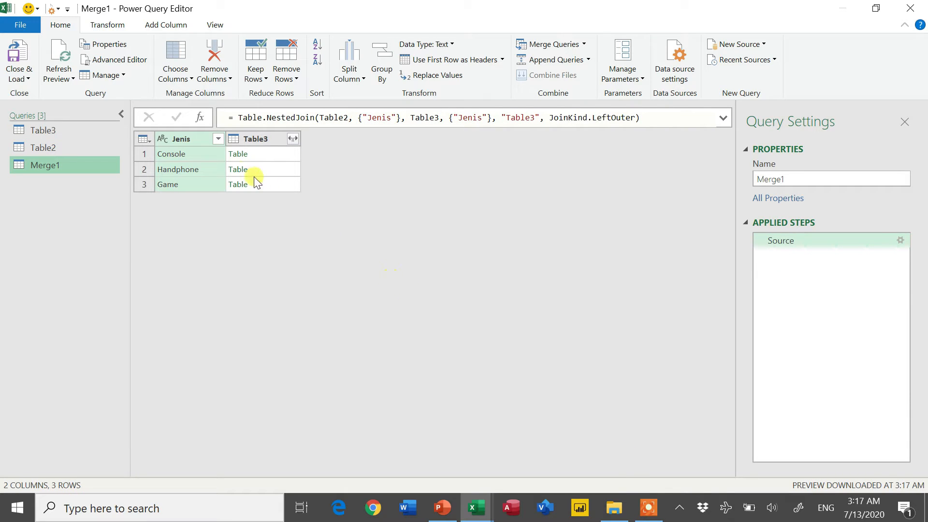
Rename the new merged query as Hasil.
{"action": "double_click", "coordinate": [46, 167]}
{"action": "type", "text": "Has"}
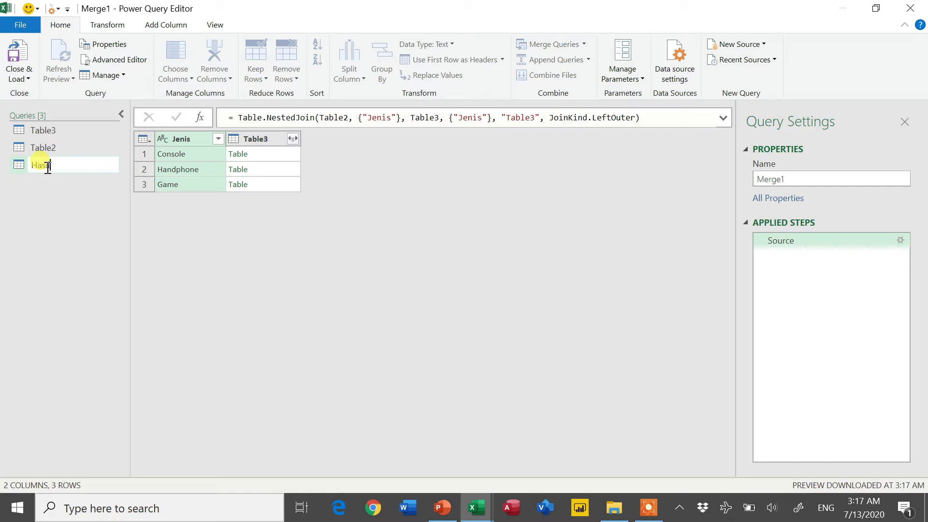
{"action": "type", "text": "il"}
{"action": "key", "text": "Return"}
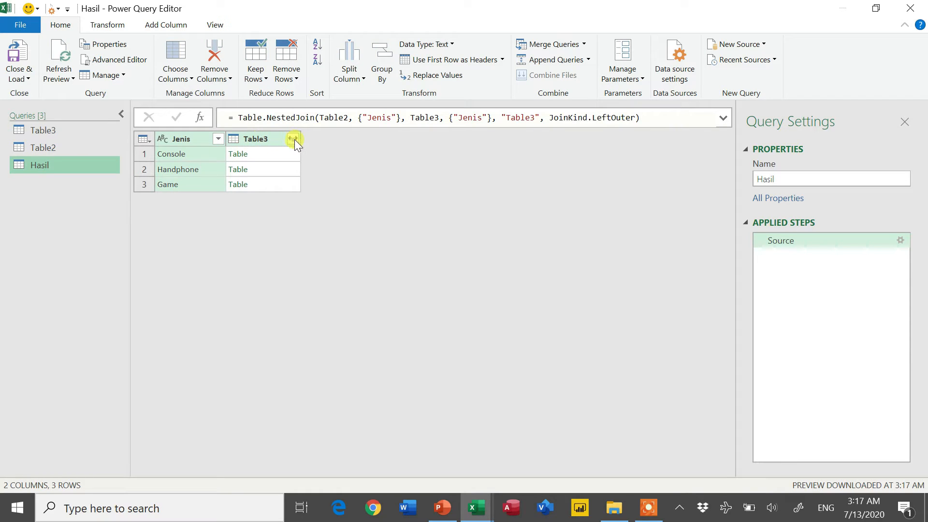
Expand the Table3 column to only the Produk field, without using the original column name as prefix.
{"action": "left_click", "coordinate": [294, 139]}
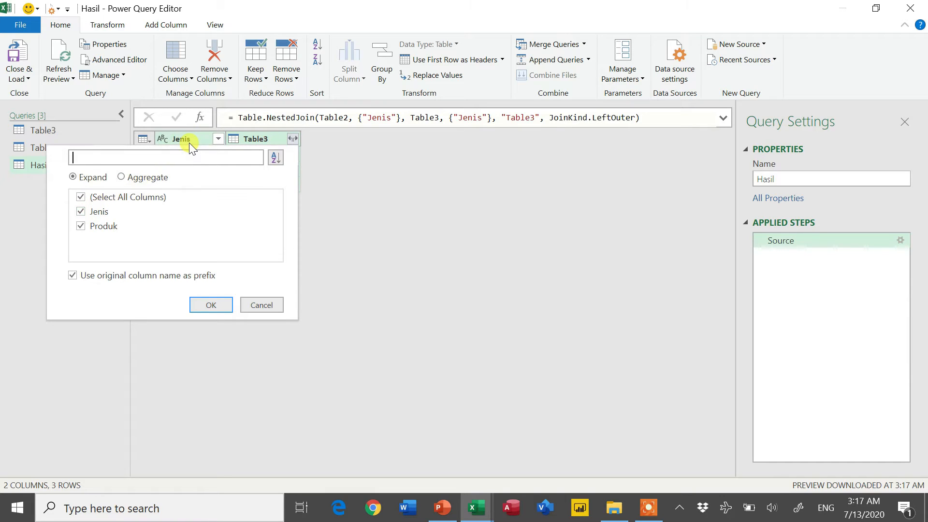
{"action": "left_click", "coordinate": [81, 212]}
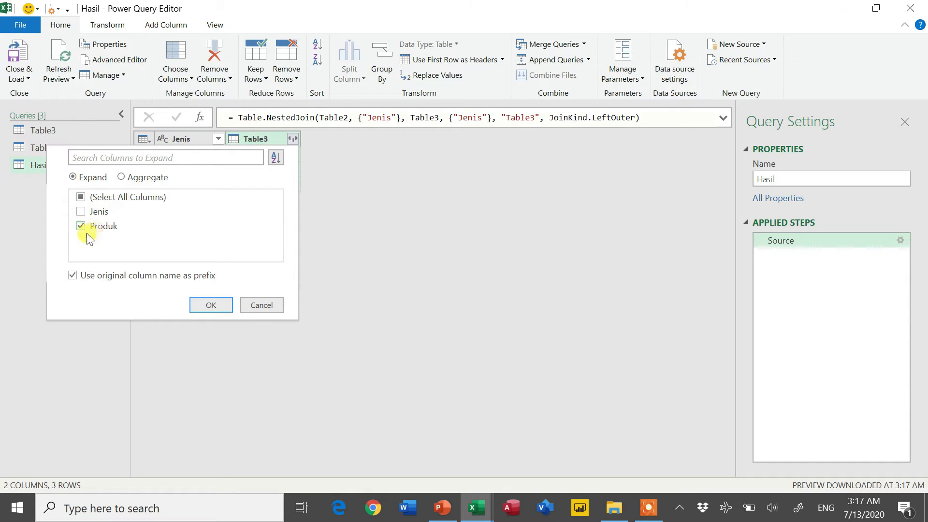
{"action": "left_click", "coordinate": [217, 304]}
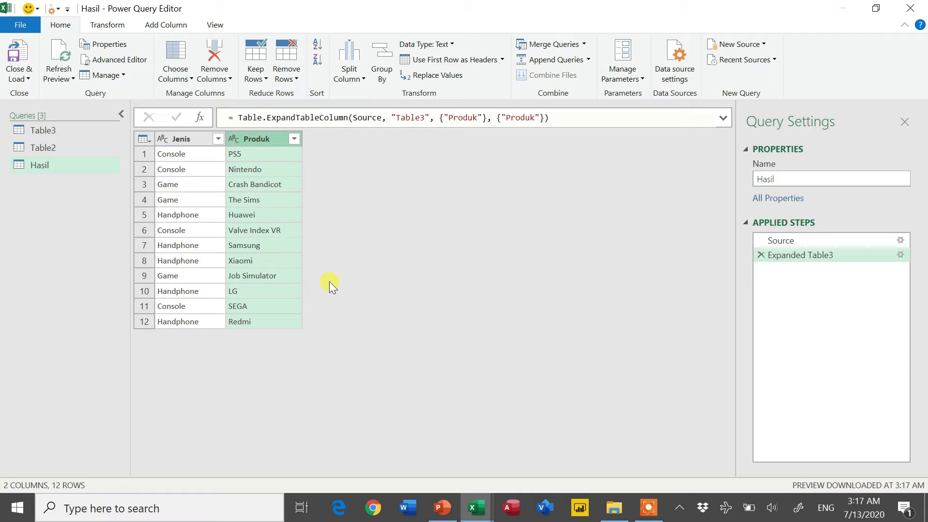
Group the rows by Jenis with a new column named Produk that uses the Sum operation on the Produk column.
{"action": "right_click", "coordinate": [260, 140]}
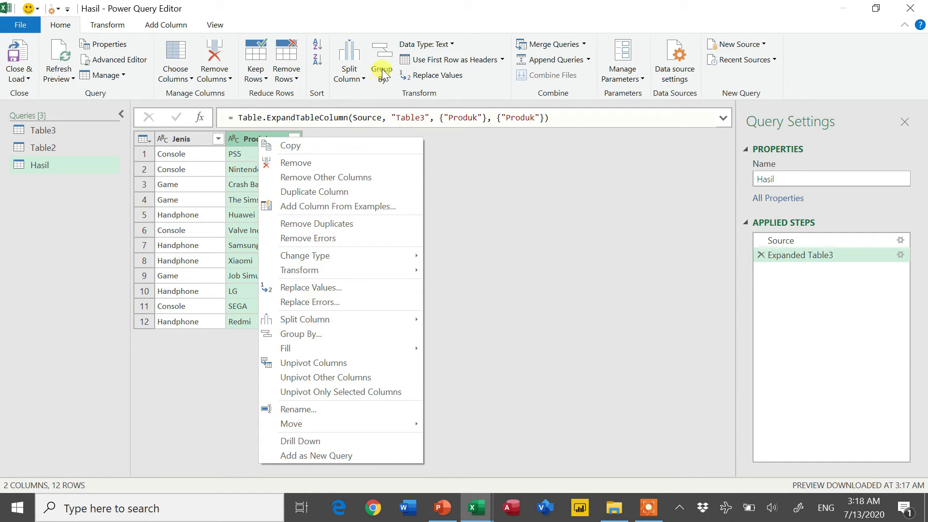
{"action": "left_click", "coordinate": [330, 329]}
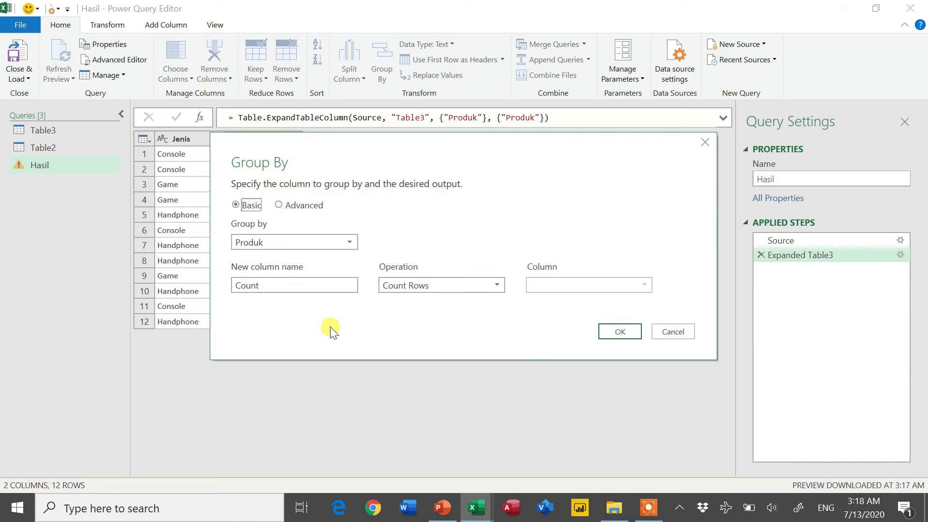
{"action": "left_click", "coordinate": [305, 240]}
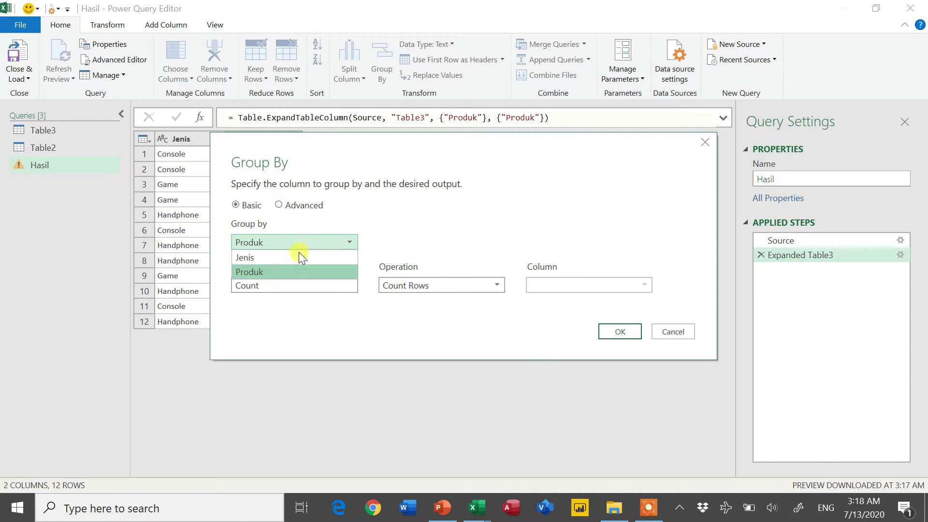
{"action": "left_click", "coordinate": [297, 257]}
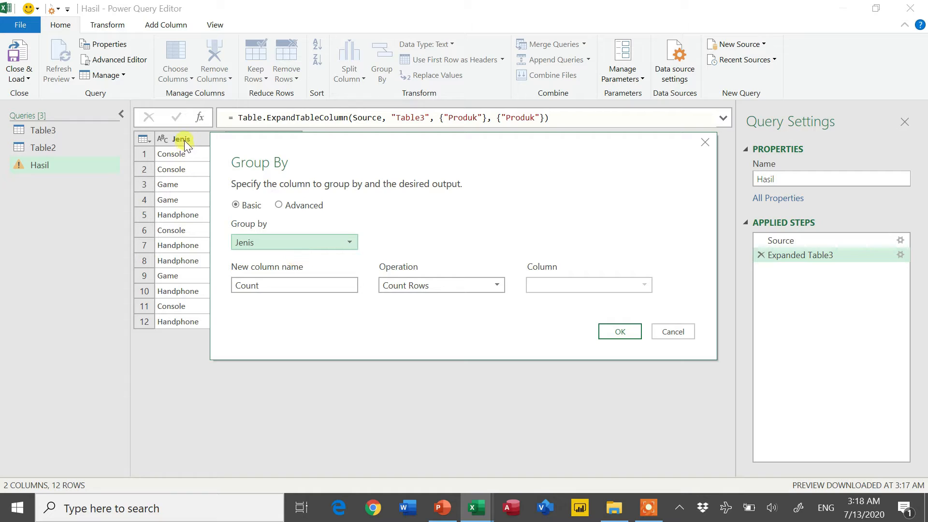
{"action": "left_click", "coordinate": [256, 288]}
{"action": "left_click_drag", "start_coordinate": [256, 288], "coordinate": [194, 288]}
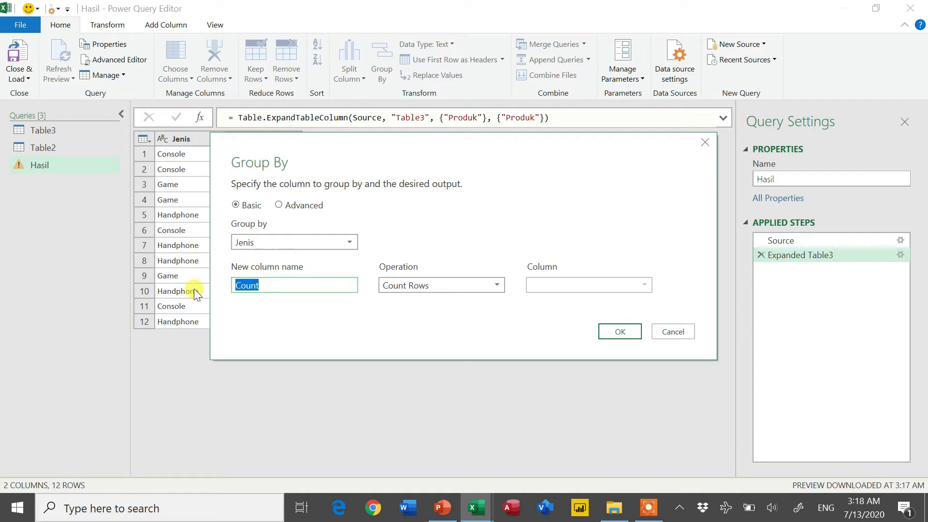
{"action": "type", "text": "Produk"}
{"action": "left_click", "coordinate": [445, 285]}
{"action": "left_click", "coordinate": [445, 303]}
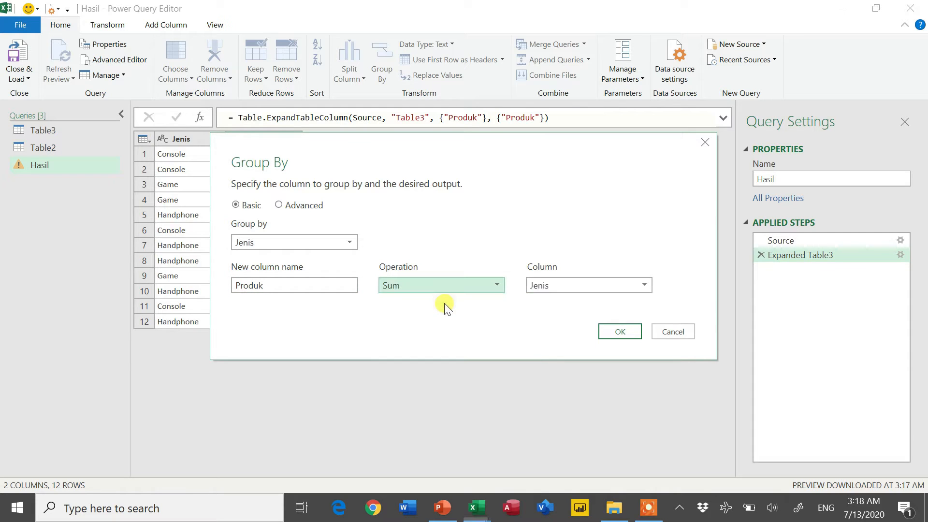
{"action": "left_click", "coordinate": [544, 290]}
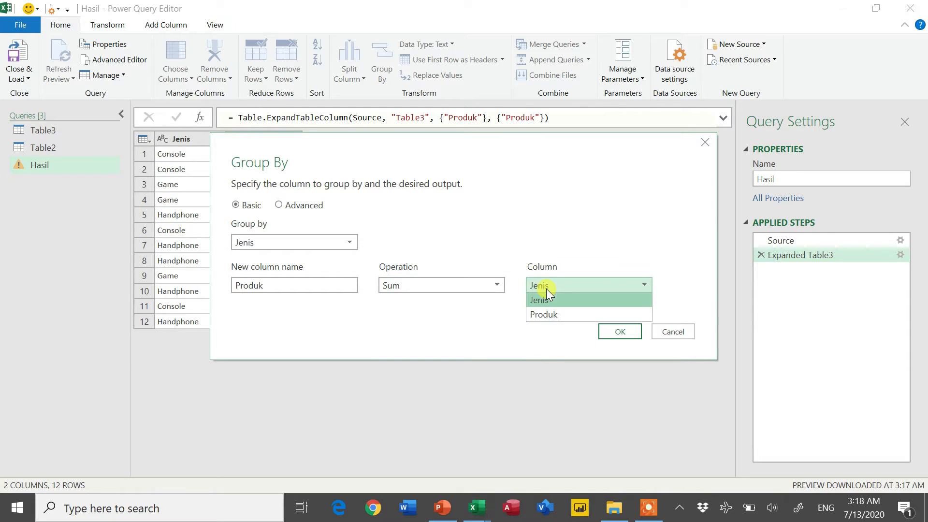
{"action": "left_click", "coordinate": [551, 314]}
{"action": "left_click", "coordinate": [617, 332]}
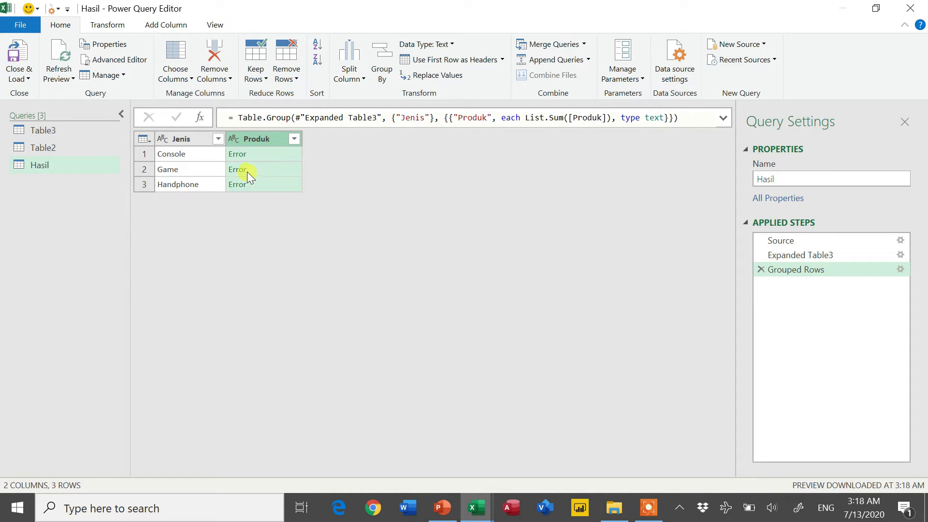
Replace List.Sum with Text.Combine in the Grouped Rows formula.
{"action": "left_click", "coordinate": [724, 119]}
{"action": "left_click", "coordinate": [546, 120]}
{"action": "double_click", "coordinate": [546, 120]}
{"action": "key", "text": "shift+Right"}
{"action": "key", "text": "shift+Right"}
{"action": "key", "text": "shift+Right"}
{"action": "key", "text": "shift+Right"}
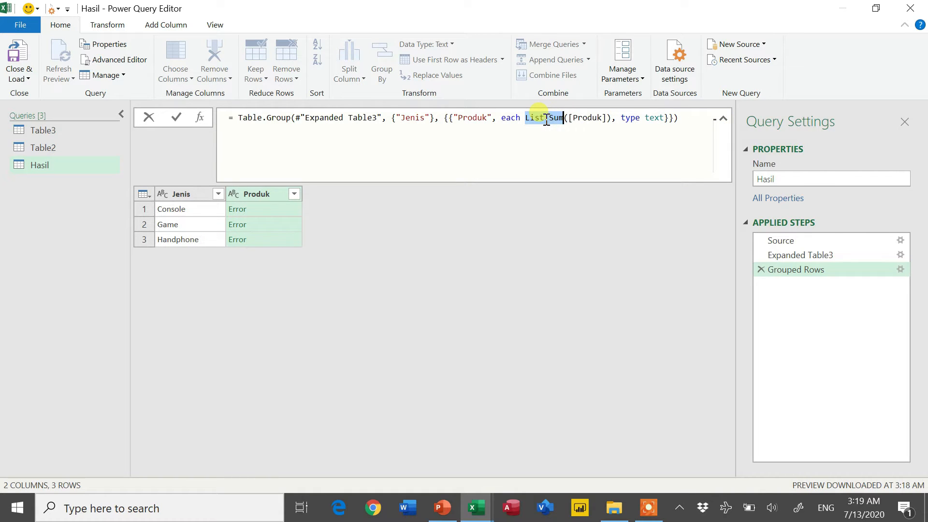
{"action": "type", "text": "Text"}
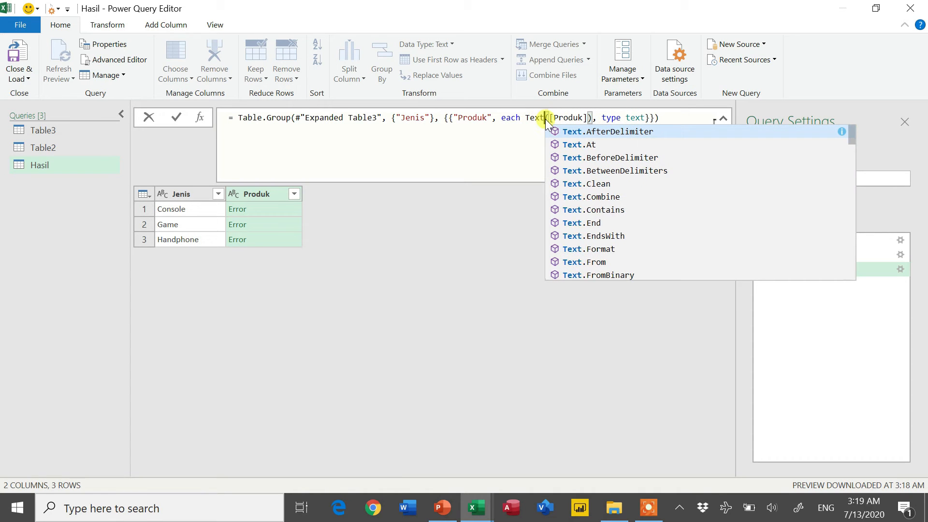
{"action": "type", "text": ".Com"}
{"action": "key", "text": "Tab"}
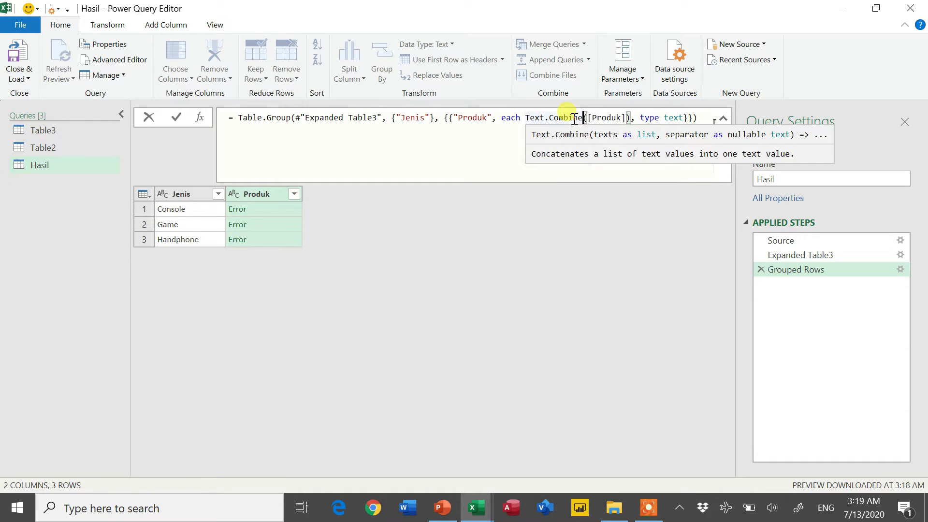
Add ", " as the Text.Combine separator after [Produk] and widen the Produk column to fit its combined text.
{"action": "left_click", "coordinate": [627, 118]}
{"action": "type", "text": ",\""}
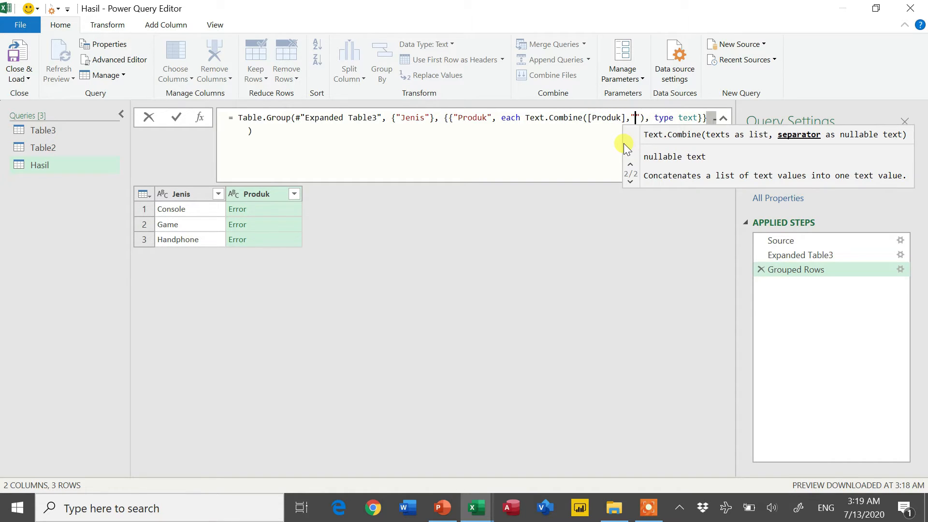
{"action": "type", "text": ","}
{"action": "key", "text": "Return"}
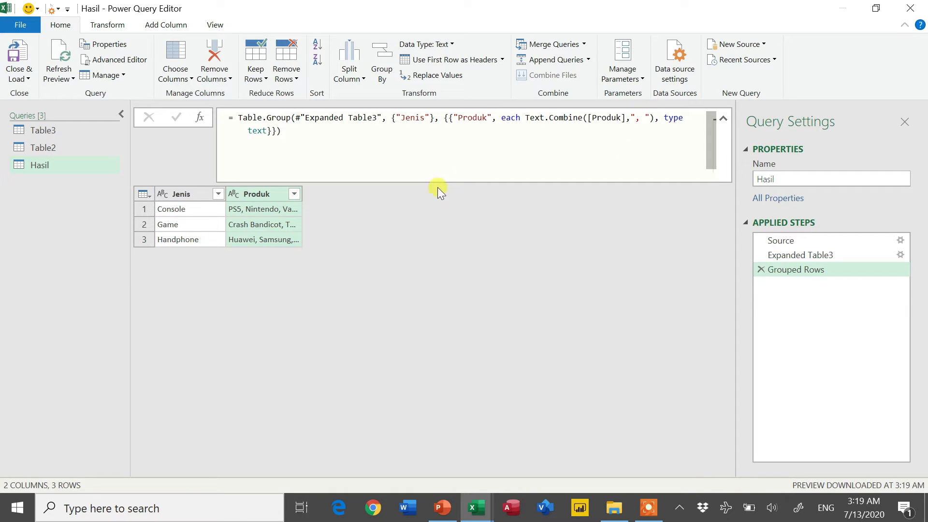
{"action": "left_click_drag", "start_coordinate": [302, 193], "coordinate": [386, 226]}
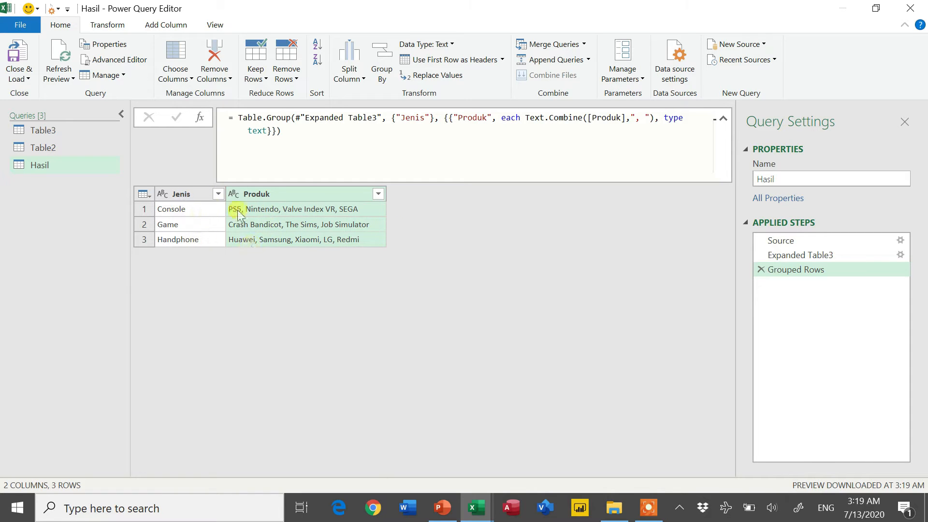
Close the query editor and load the new queries as Only Create Connection.
{"action": "left_click", "coordinate": [18, 75]}
{"action": "left_click", "coordinate": [32, 108]}
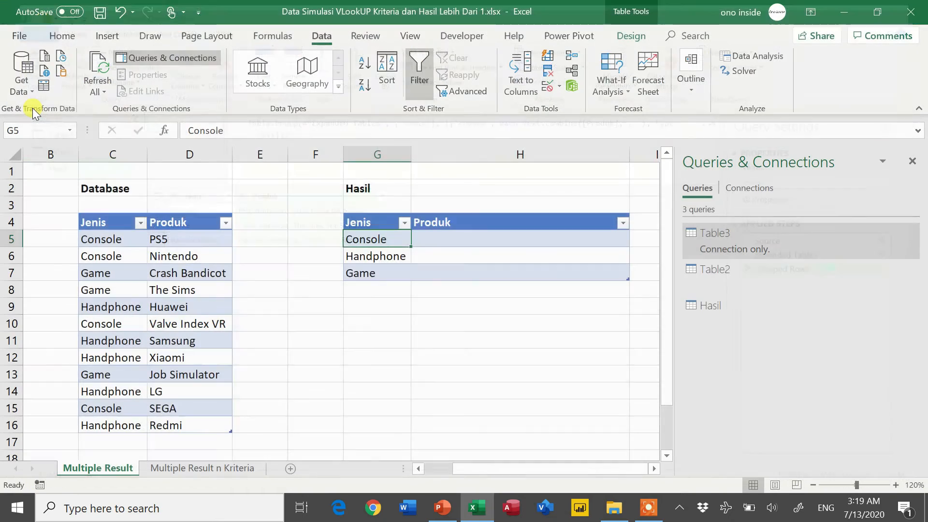
{"action": "left_click_drag", "start_coordinate": [432, 165], "coordinate": [250, 187]}
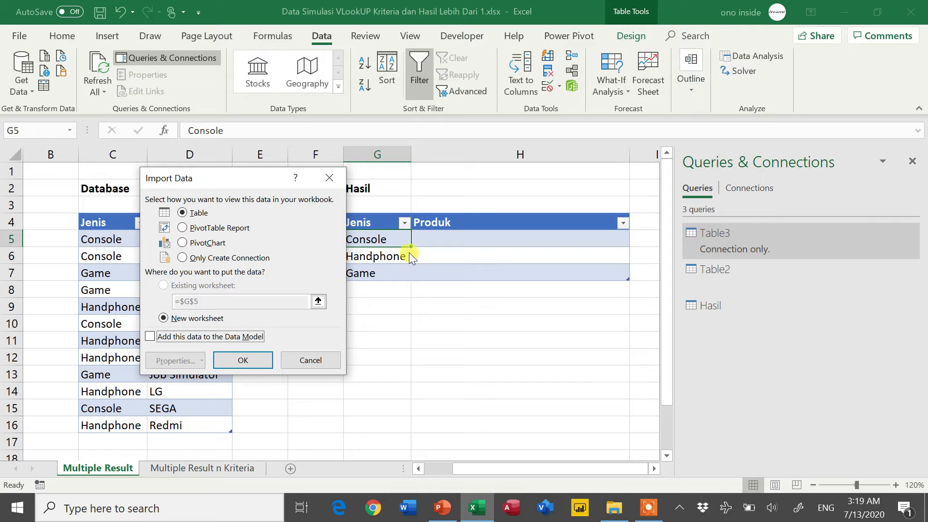
{"action": "left_click", "coordinate": [185, 260]}
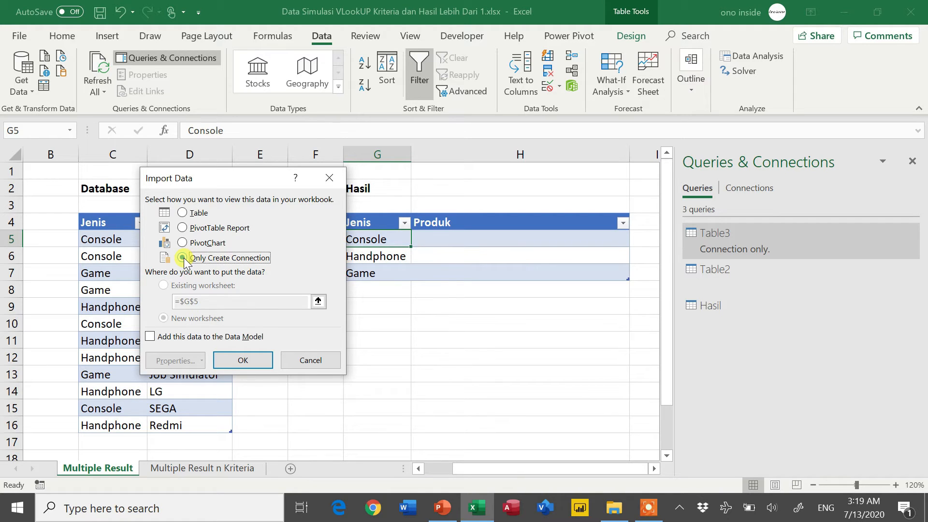
{"action": "left_click", "coordinate": [242, 361]}
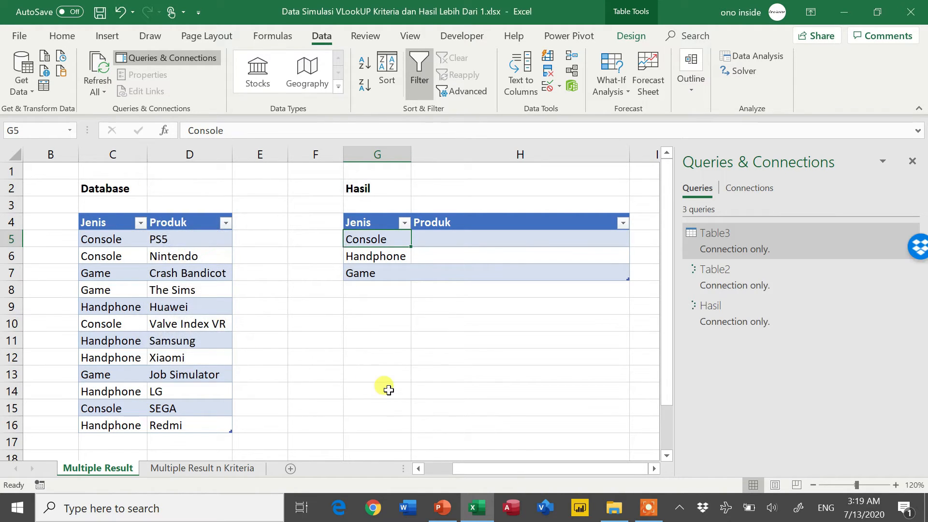
Load the Hasil query as a table into the existing Multiple Result sheet at cell G10, and close the queries list.
{"action": "left_click", "coordinate": [378, 322]}
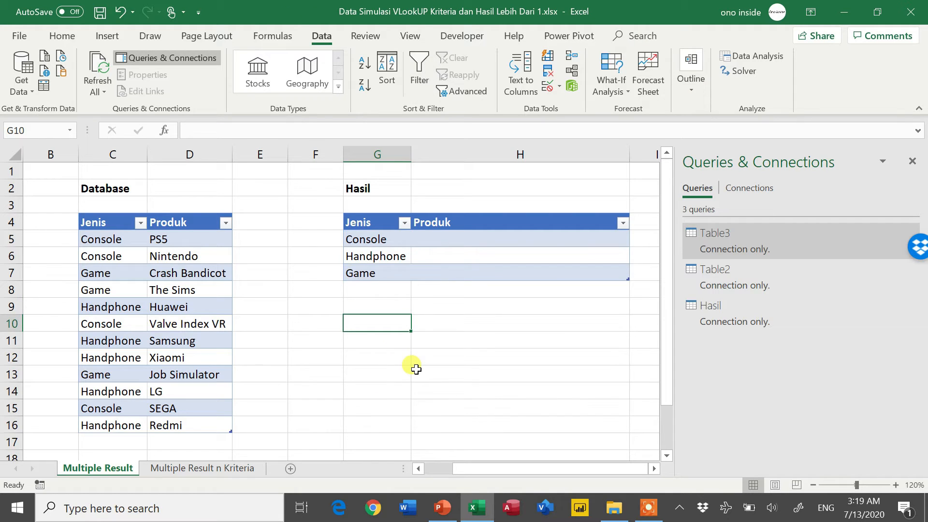
{"action": "mouse_move", "coordinate": [714, 313]}
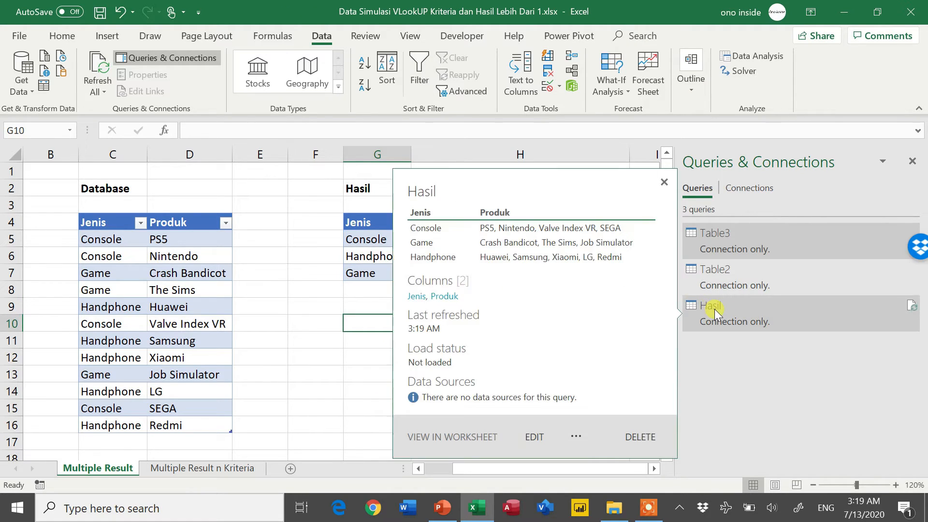
{"action": "left_click", "coordinate": [575, 437]}
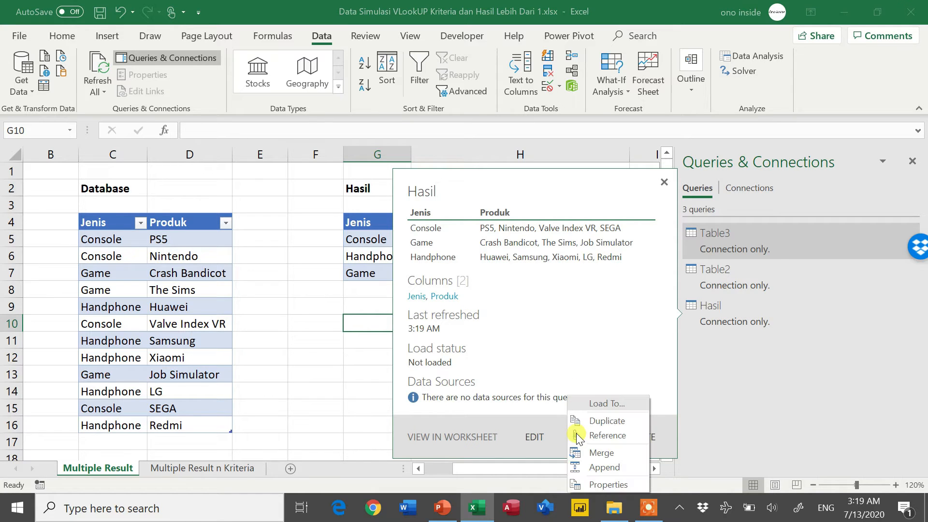
{"action": "left_click", "coordinate": [608, 405]}
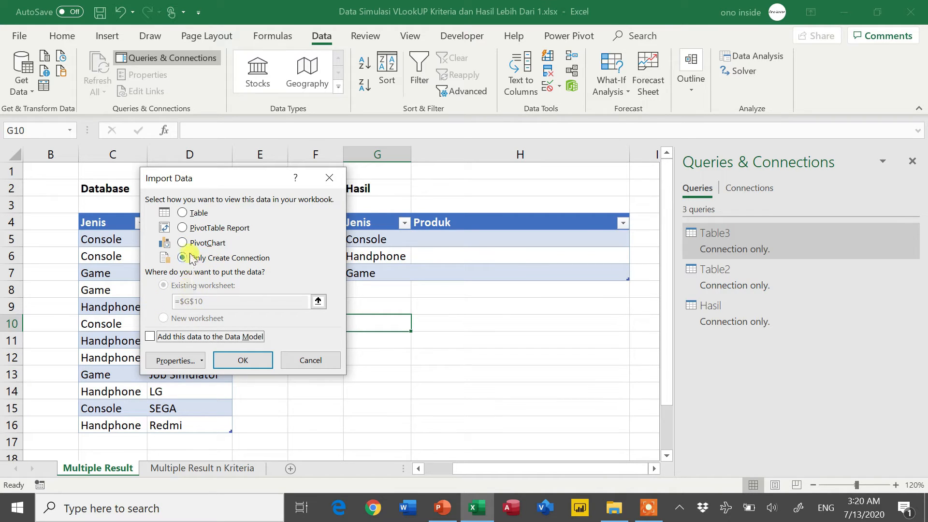
{"action": "left_click", "coordinate": [183, 212]}
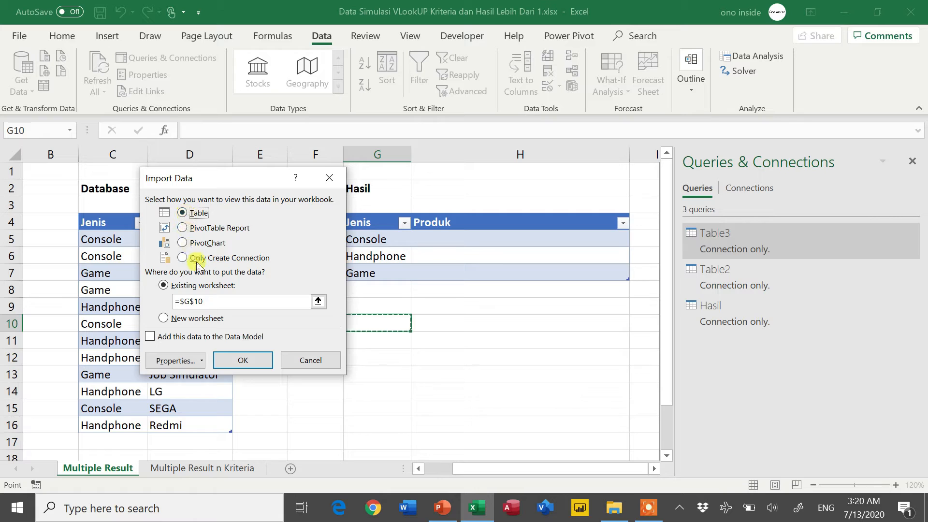
{"action": "left_click_drag", "start_coordinate": [207, 301], "coordinate": [182, 302]}
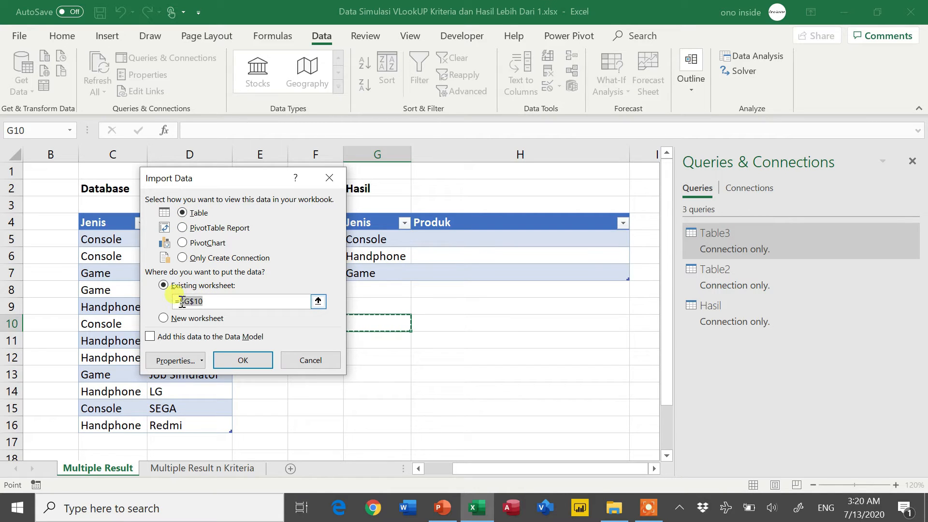
{"action": "key", "text": "BackSpace"}
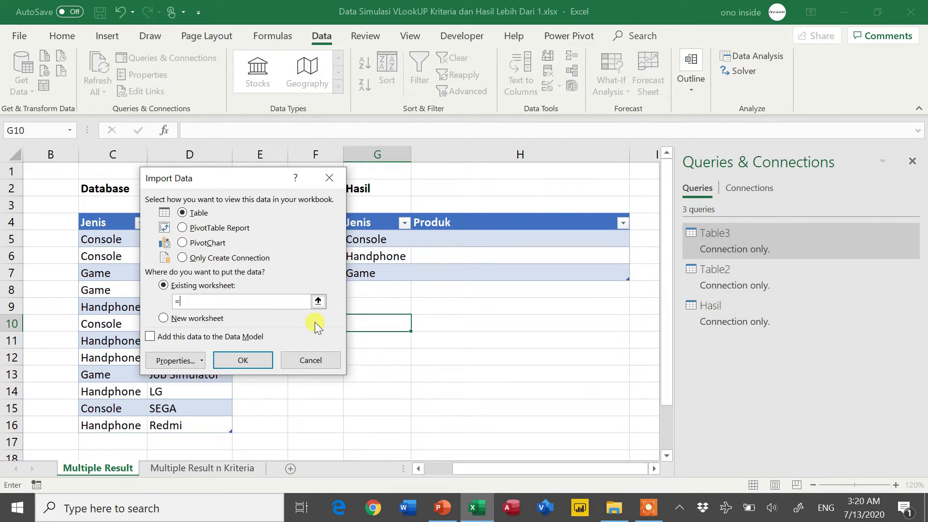
{"action": "left_click", "coordinate": [374, 324]}
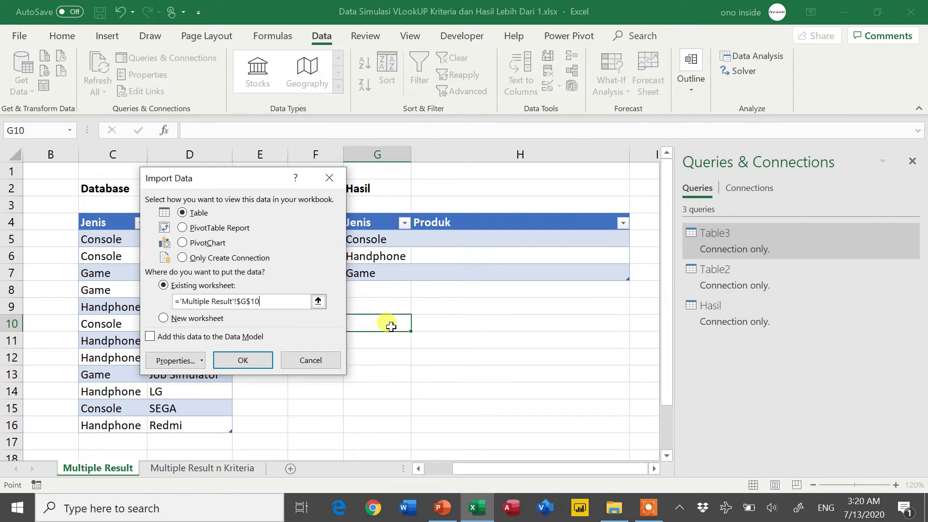
{"action": "left_click", "coordinate": [243, 360]}
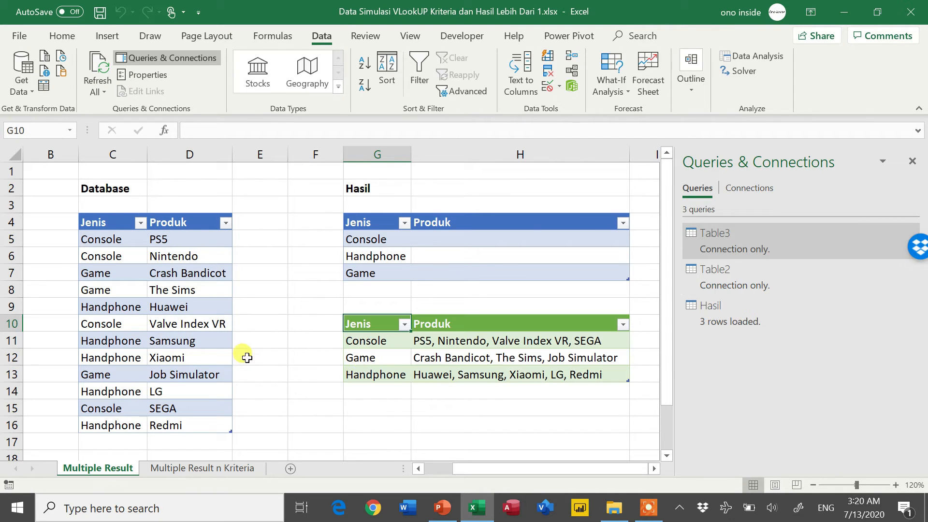
{"action": "left_click", "coordinate": [912, 161]}
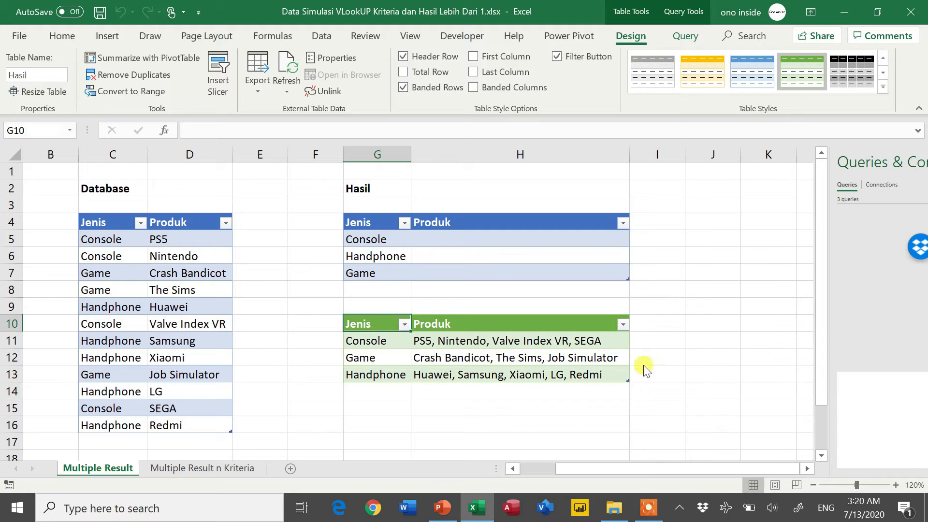
Start a new row under the Database table by entering Console as the Jenis in cell C17.
{"action": "left_click", "coordinate": [441, 342]}
{"action": "left_click", "coordinate": [423, 390]}
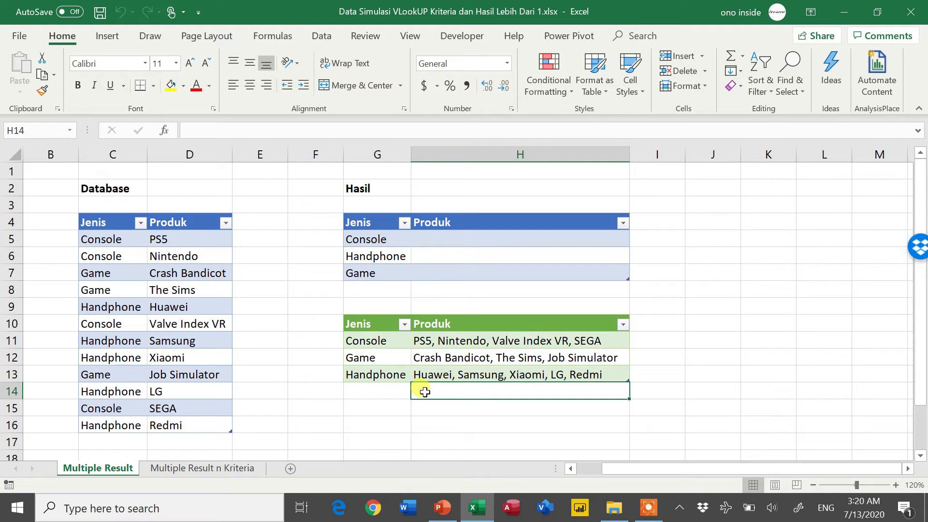
{"action": "key", "text": "Left"}
{"action": "key", "text": "Up"}
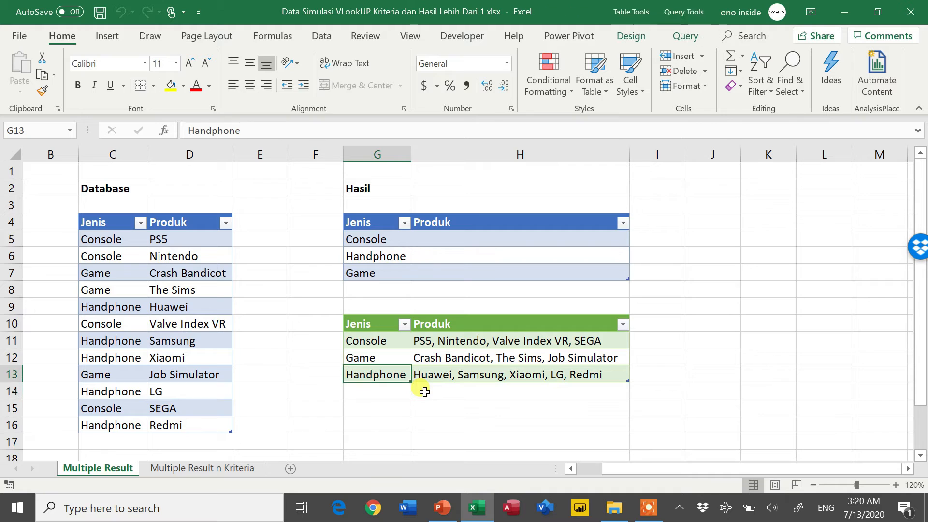
{"action": "key", "text": "Left"}
{"action": "key", "text": "Left"}
{"action": "key", "text": "Left"}
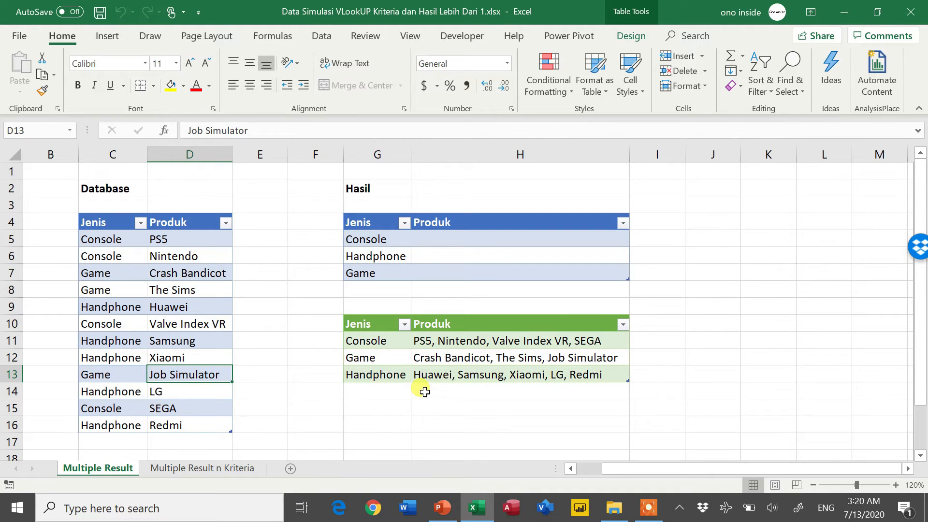
{"action": "key", "text": "Down"}
{"action": "key", "text": "Down"}
{"action": "key", "text": "Down"}
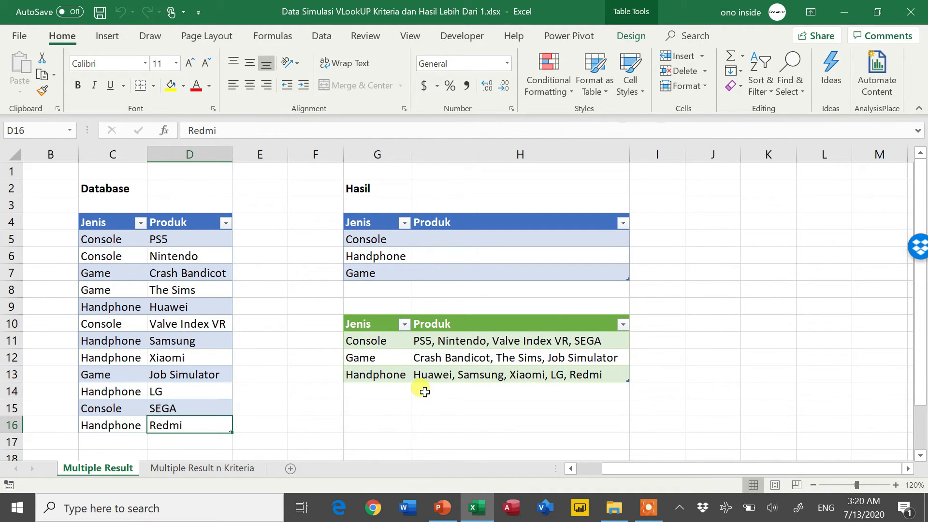
{"action": "key", "text": "Left"}
{"action": "key", "text": "Down"}
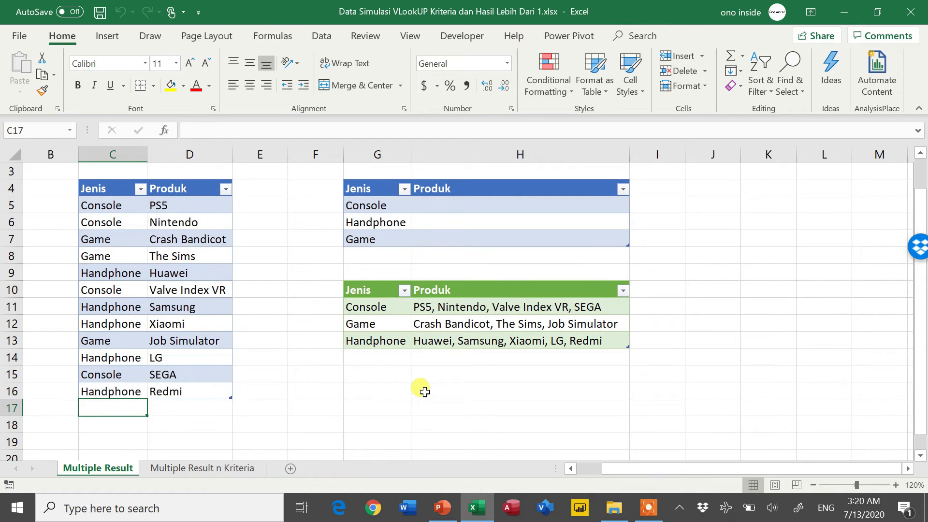
{"action": "type", "text": "Consol"}
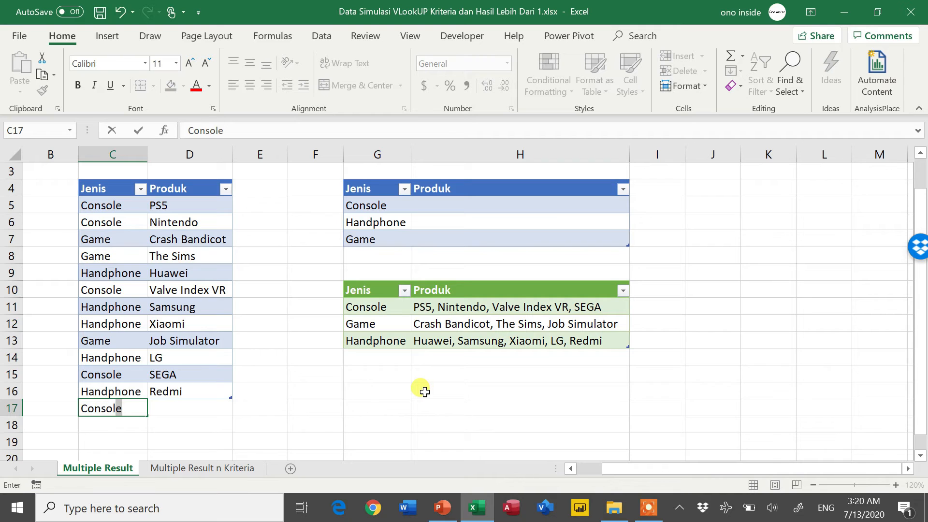
{"action": "key", "text": "Return"}
Enter Oculus Quest as the Produk for the new Console row in cell D17.
{"action": "key", "text": "Up"}
{"action": "key", "text": "Right"}
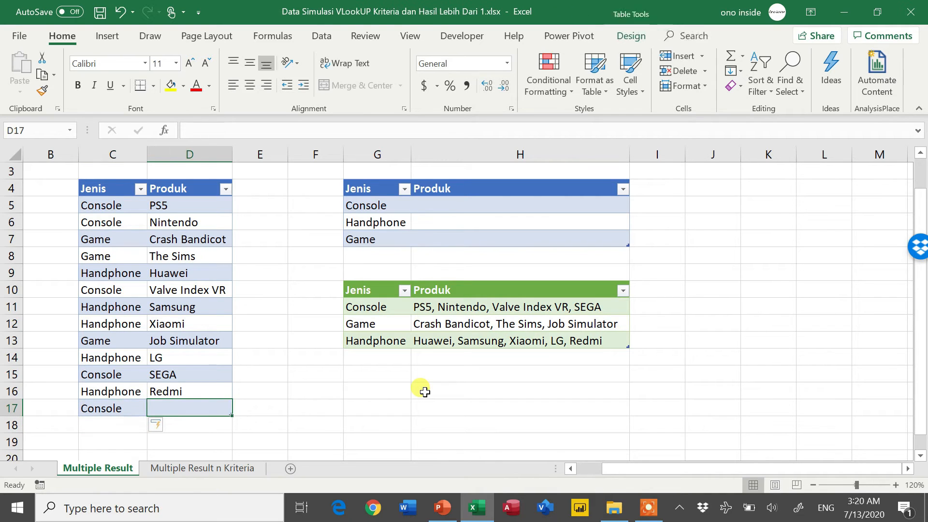
{"action": "type", "text": "Oculus"}
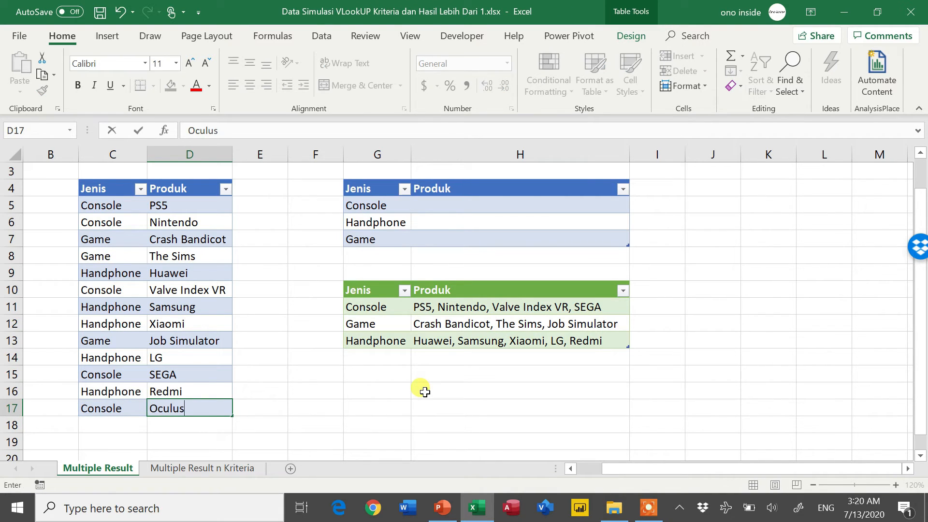
{"action": "type", "text": " Quest"}
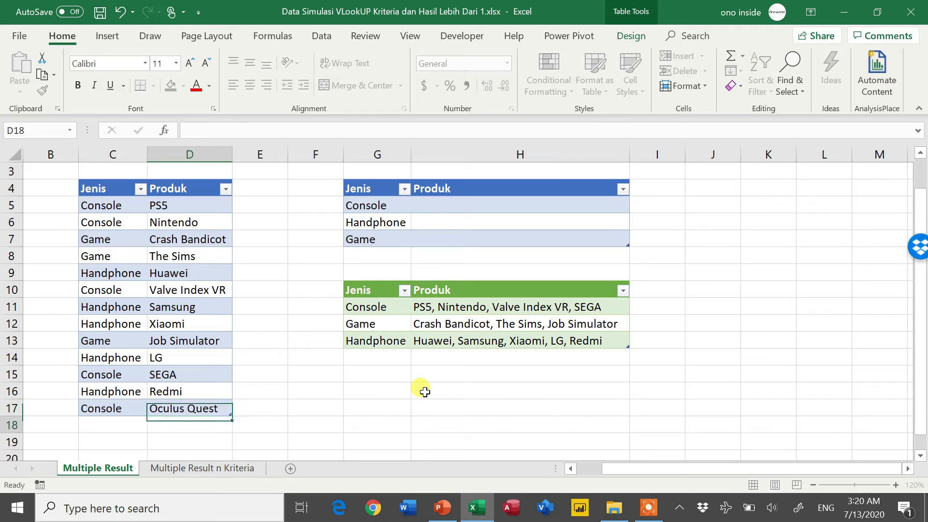
{"action": "key", "text": "Return"}
Refresh all queries so the combined result table picks up the new Database row.
{"action": "left_click", "coordinate": [415, 307]}
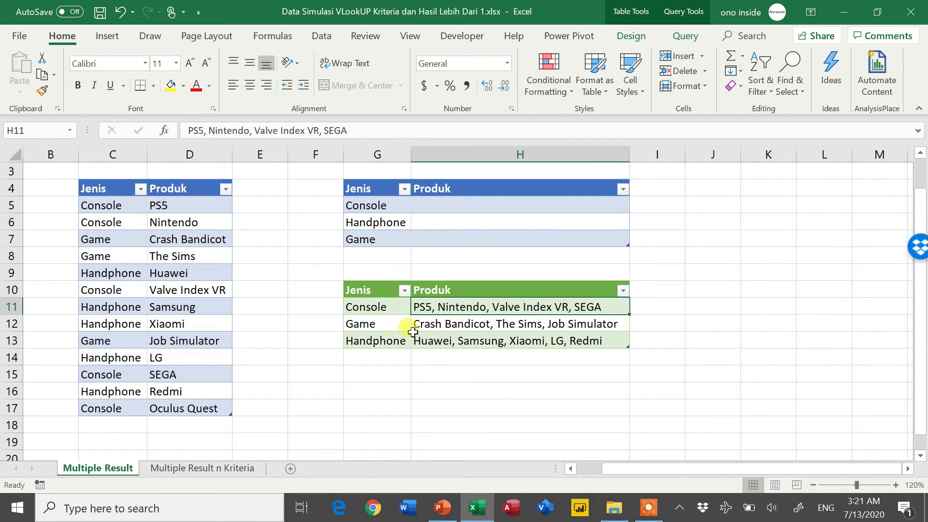
{"action": "left_click", "coordinate": [321, 37]}
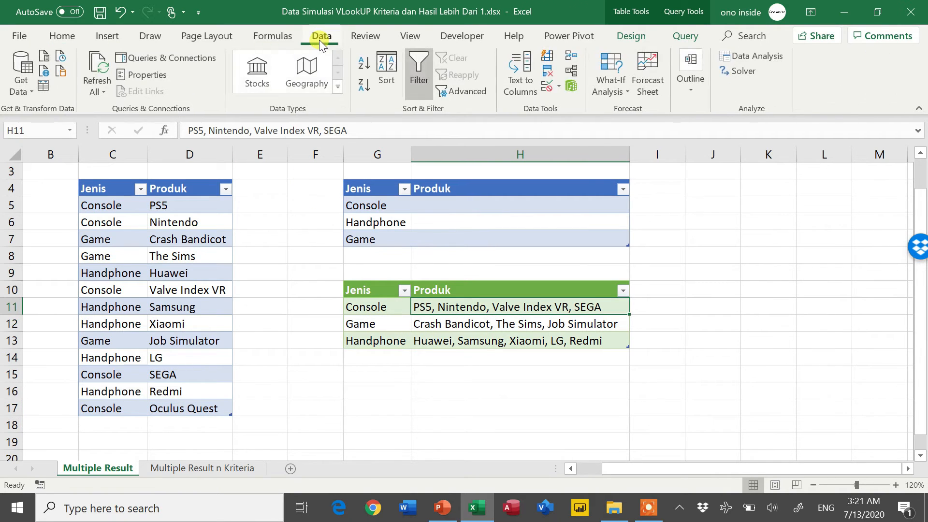
{"action": "left_click", "coordinate": [87, 51]}
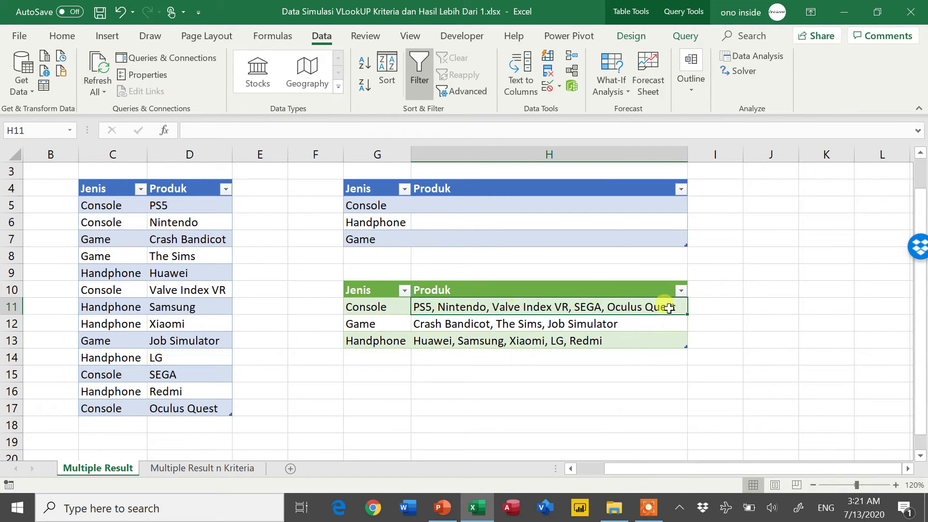
{"action": "left_click", "coordinate": [613, 326]}
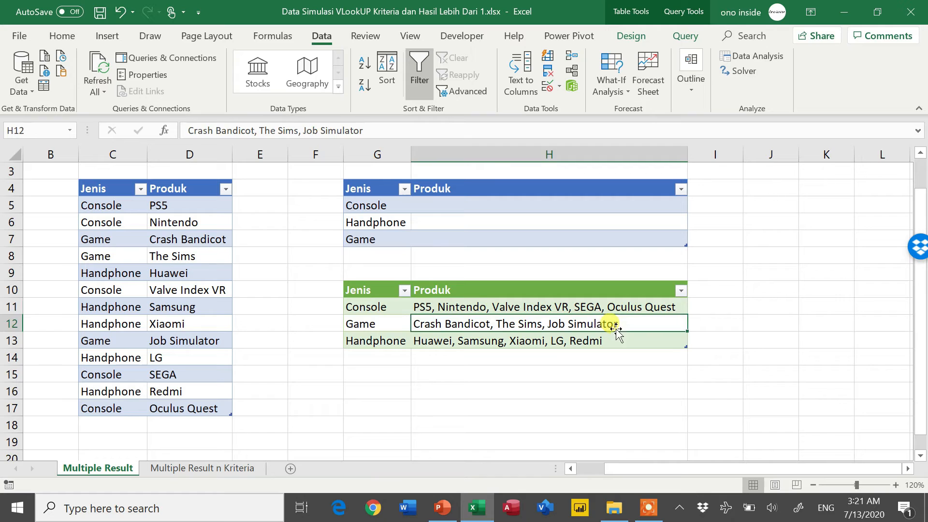
Compare the order of the Jenis entries in the green result table with those in the blue criteria table.
{"action": "left_click", "coordinate": [368, 308]}
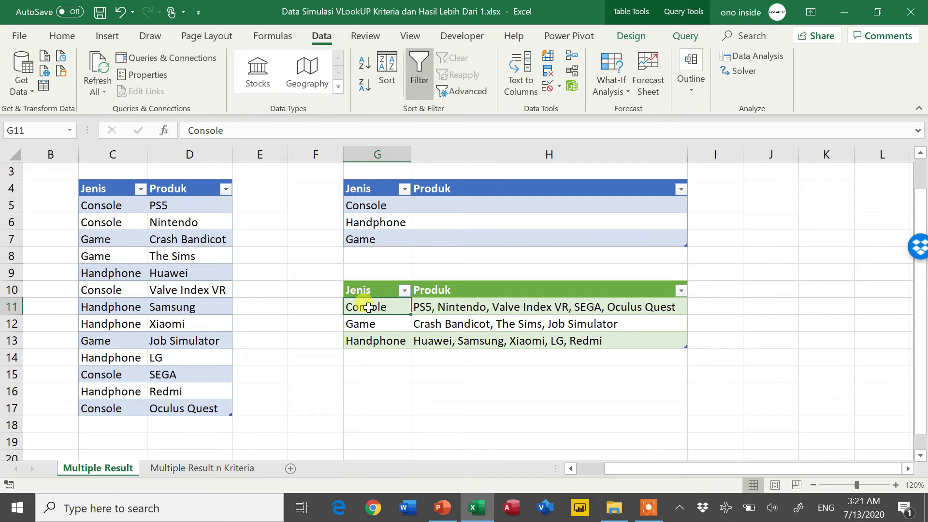
{"action": "left_click_drag", "start_coordinate": [369, 308], "coordinate": [401, 321]}
{"action": "left_click_drag", "start_coordinate": [368, 206], "coordinate": [373, 221]}
{"action": "left_click", "coordinate": [366, 238]}
{"action": "left_click", "coordinate": [371, 222]}
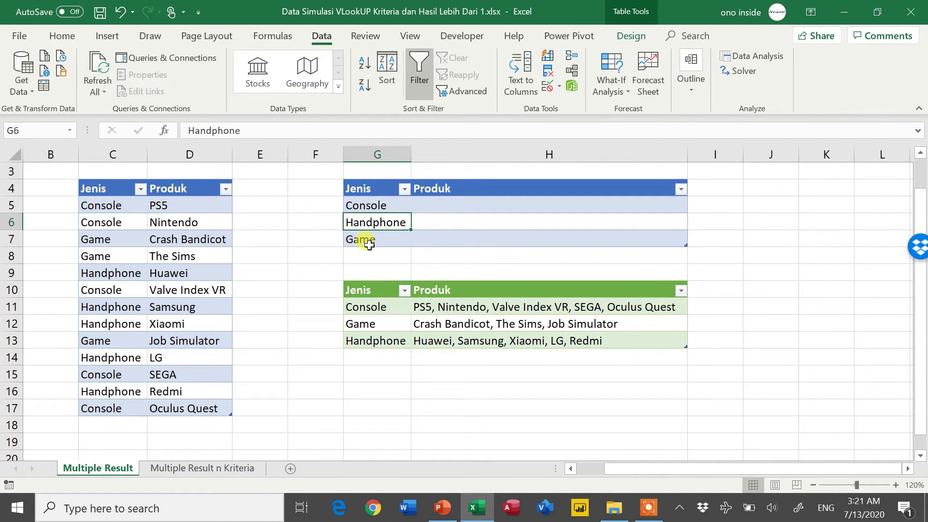
{"action": "left_click", "coordinate": [383, 306]}
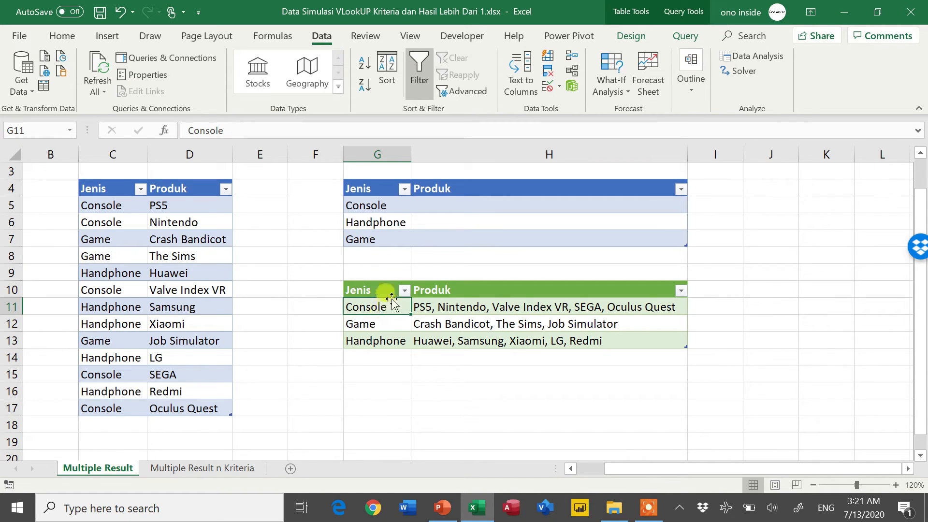
Copy Game from G7 over Handphone in G6, and delete the duplicate Game row from the blue criteria table.
{"action": "left_click", "coordinate": [378, 222]}
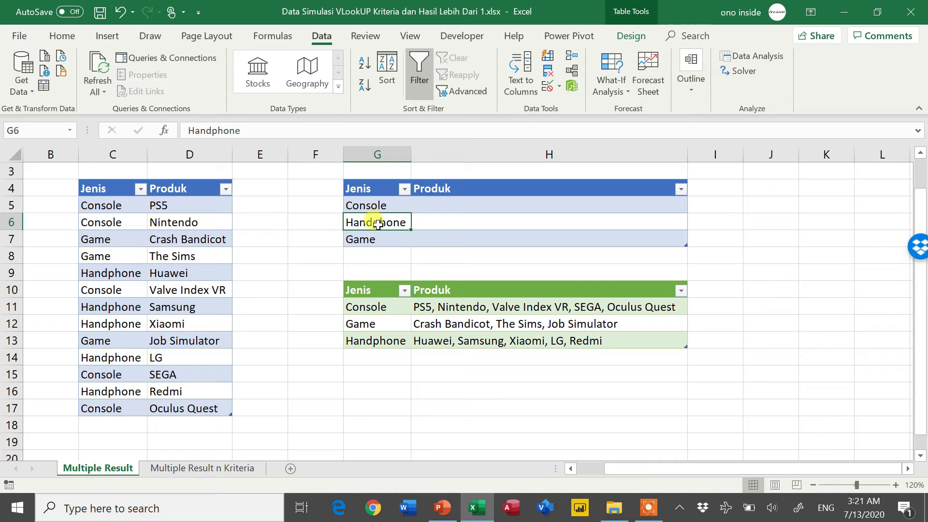
{"action": "left_click", "coordinate": [371, 239]}
{"action": "key", "text": "ctrl+c"}
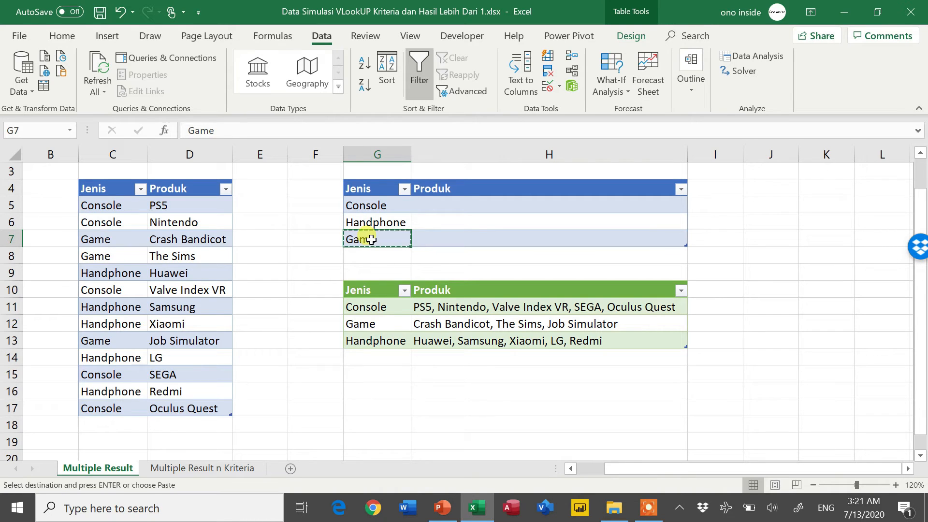
{"action": "key", "text": "Up"}
{"action": "key", "text": "ctrl+v"}
{"action": "left_click", "coordinate": [371, 239]}
{"action": "right_click", "coordinate": [371, 239]}
{"action": "mouse_move", "coordinate": [459, 285]}
{"action": "left_click", "coordinate": [539, 303]}
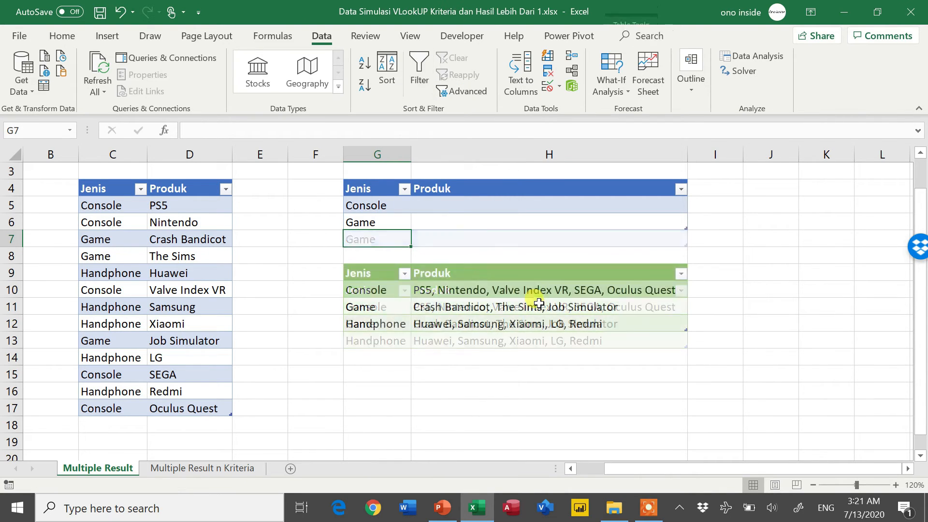
Refresh all queries to update the green result table for the shortened Jenis list.
{"action": "left_click", "coordinate": [375, 306]}
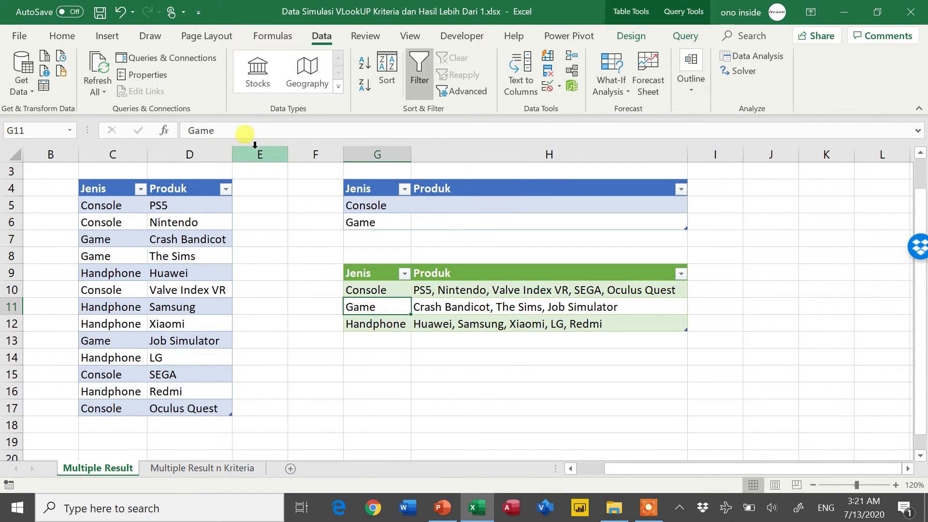
{"action": "left_click", "coordinate": [101, 68]}
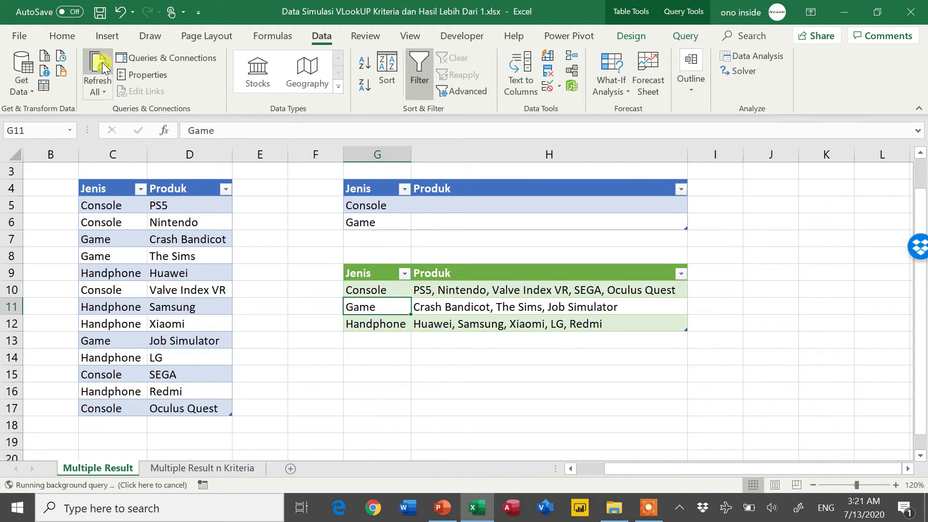
{"action": "left_click", "coordinate": [454, 303]}
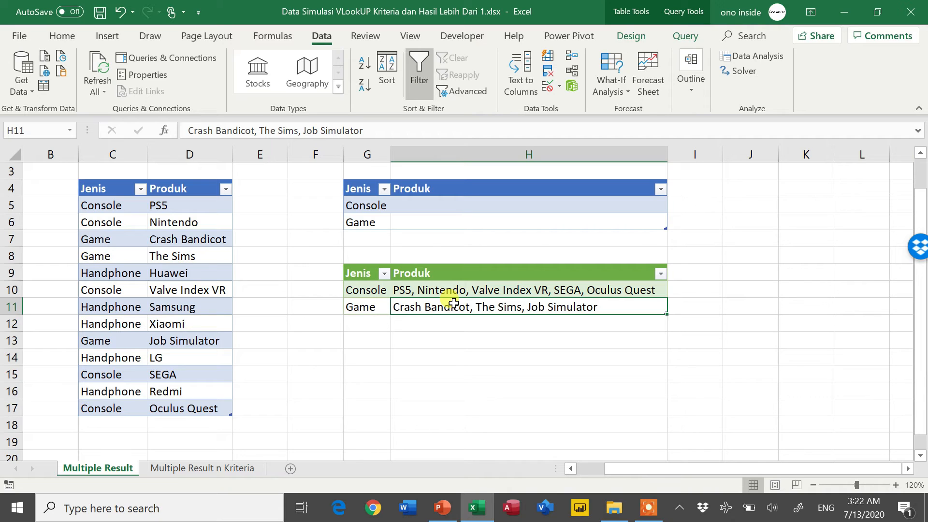
Switch to the Multiple Result n Kriteria sheet and review the Kondisi and Jenis criteria in its Hasil table.
{"action": "left_click", "coordinate": [229, 469]}
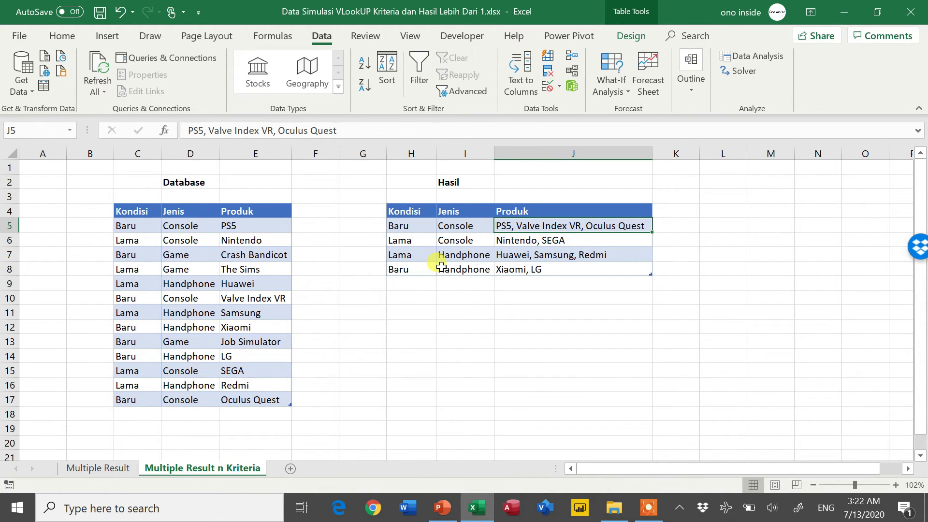
{"action": "left_click_drag", "start_coordinate": [410, 212], "coordinate": [445, 263]}
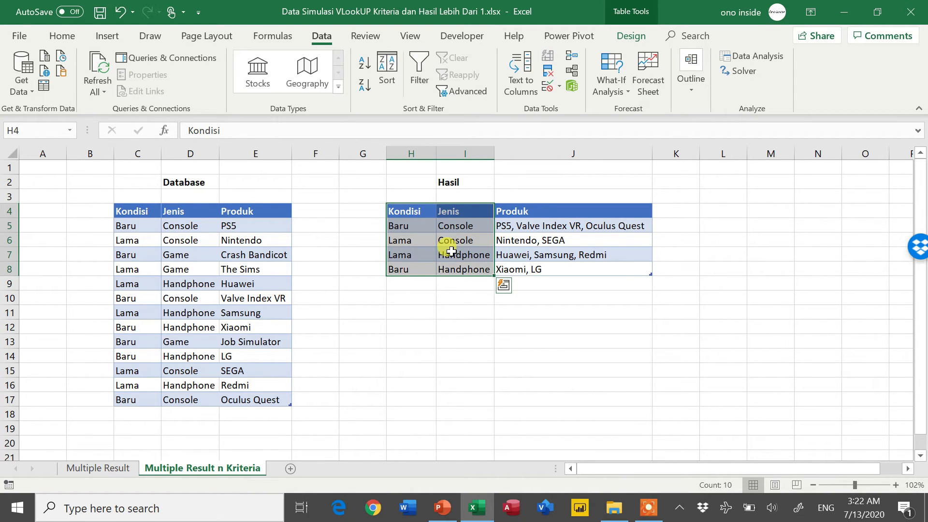
{"action": "left_click", "coordinate": [424, 236]}
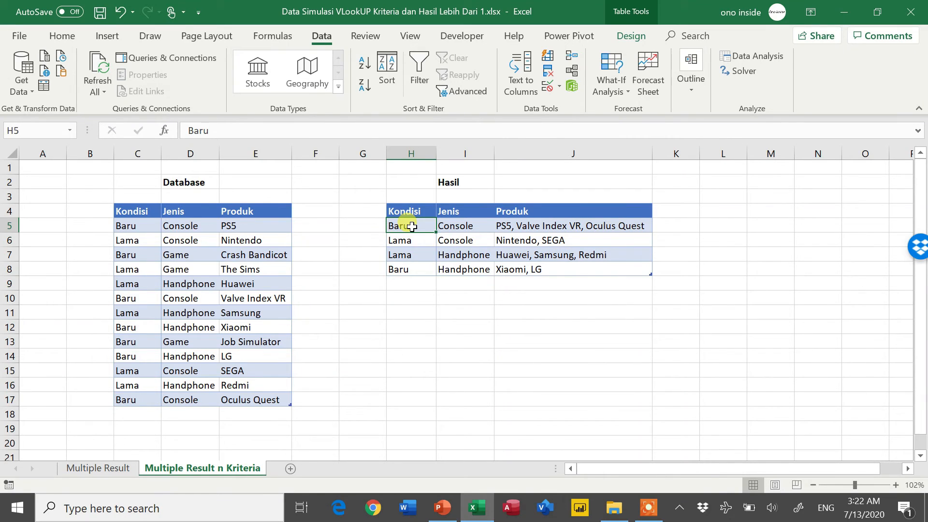
{"action": "left_click", "coordinate": [184, 58]}
{"action": "left_click", "coordinate": [735, 287]}
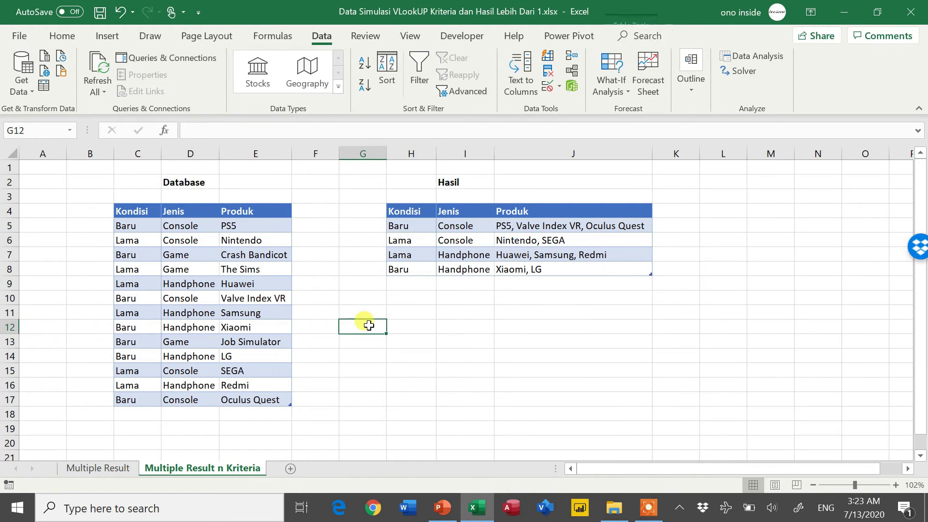
Bring the Kondisi, Jenis and Produk Database table into Power Query and load it as Only Create Connection.
{"action": "left_click", "coordinate": [180, 252]}
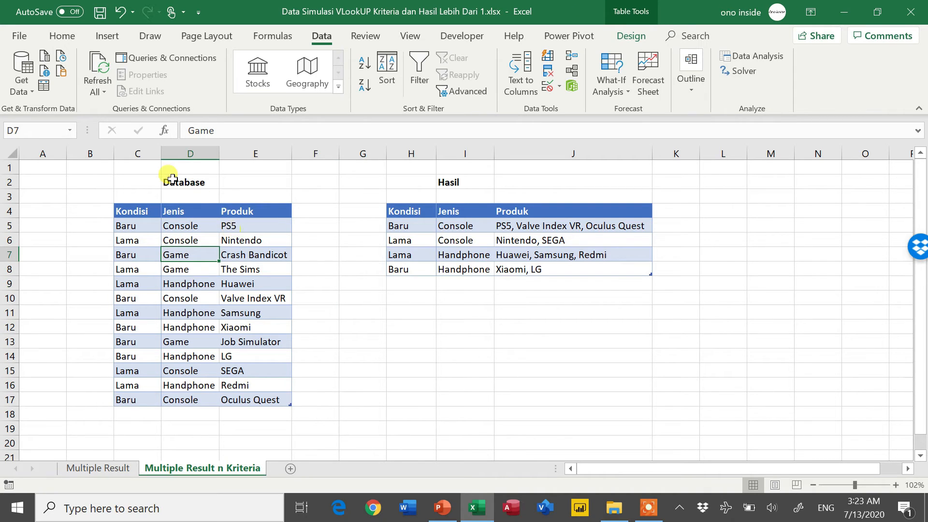
{"action": "left_click", "coordinate": [44, 88]}
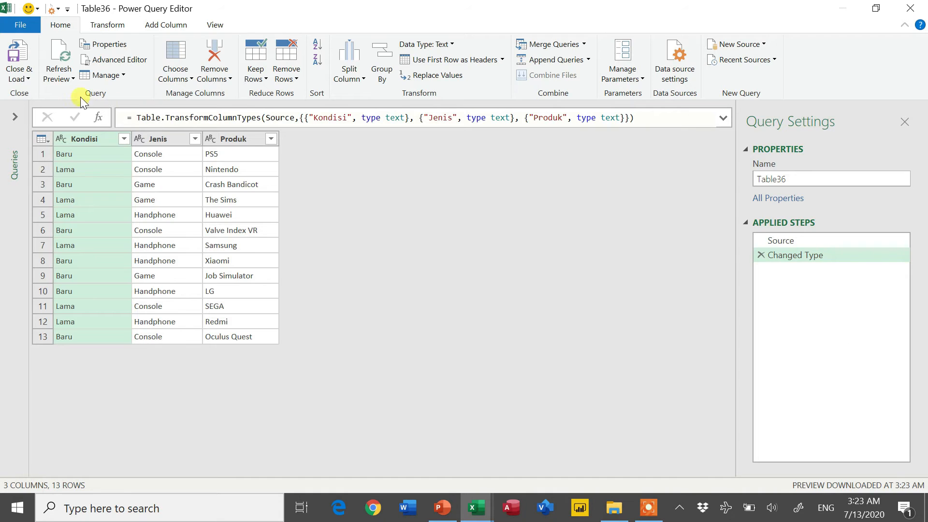
{"action": "left_click", "coordinate": [23, 77]}
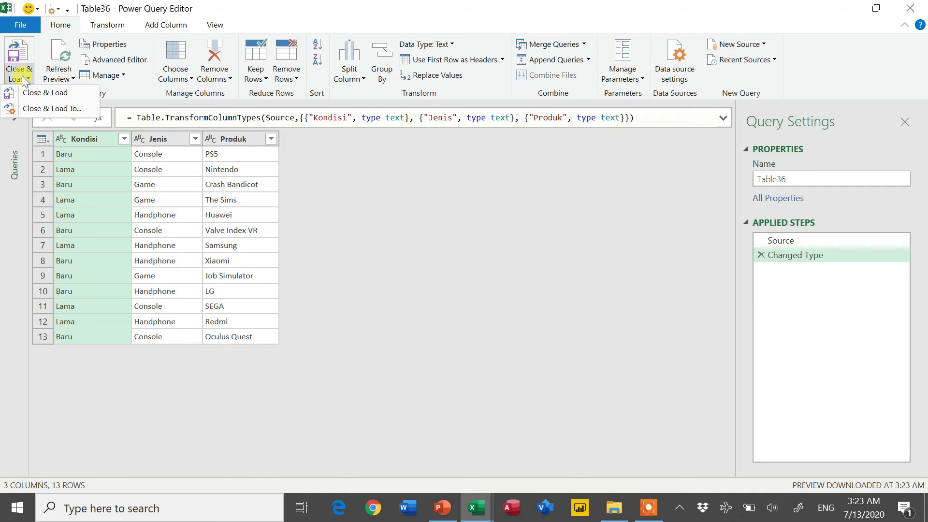
{"action": "left_click", "coordinate": [45, 112]}
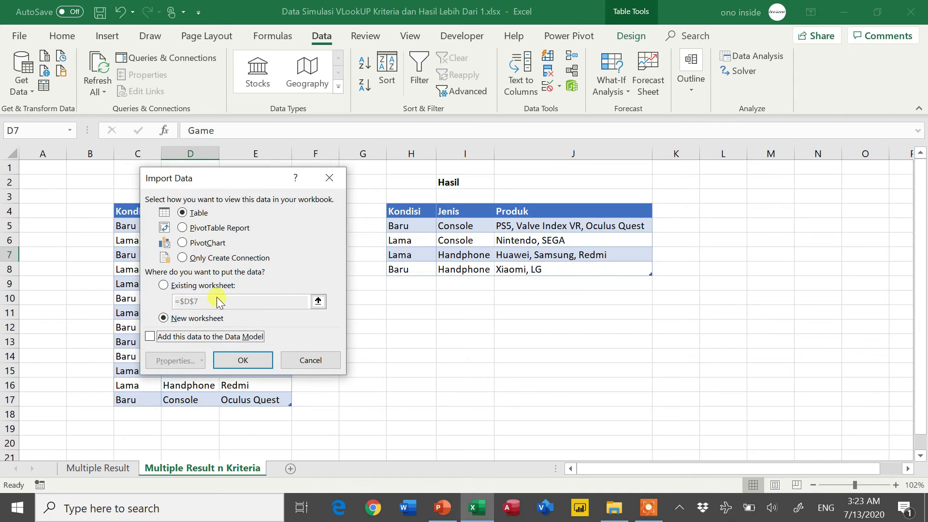
{"action": "left_click", "coordinate": [194, 258]}
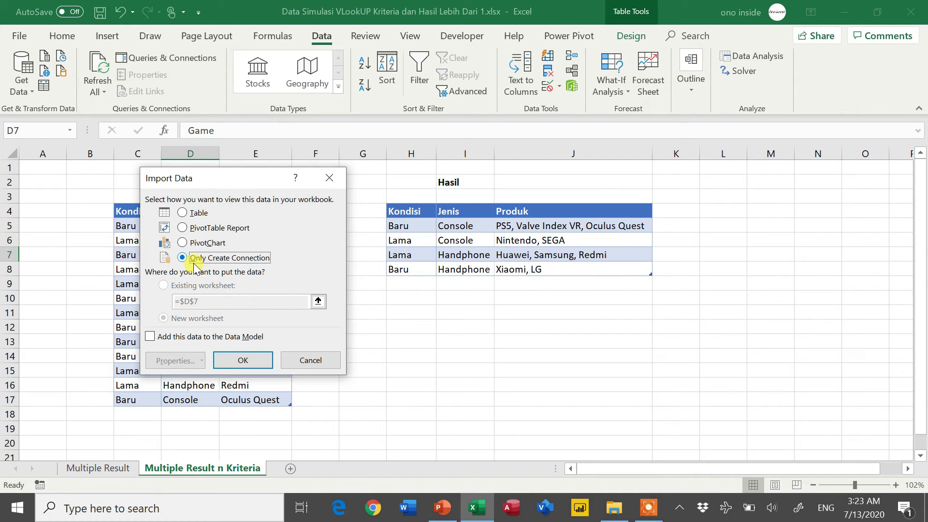
{"action": "left_click", "coordinate": [242, 359]}
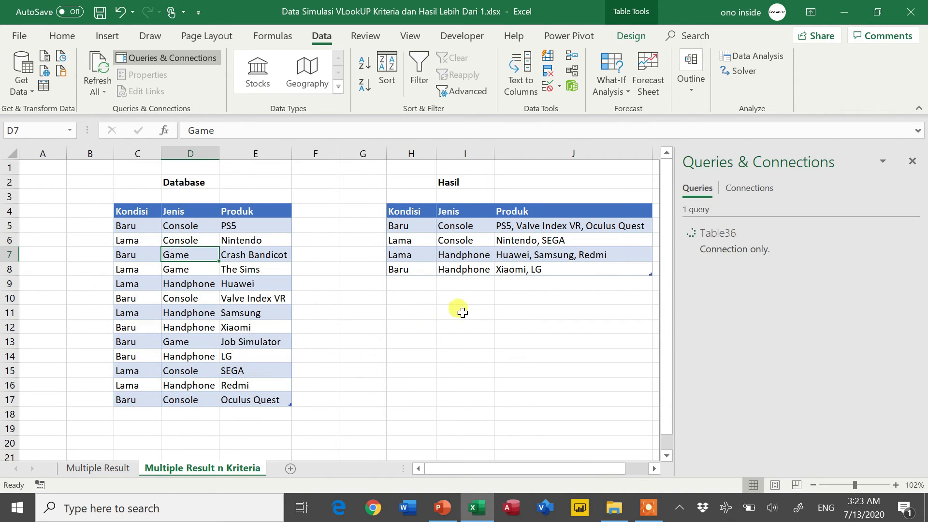
Clear the existing product lists from the Produk column of the Hasil table in J5:J8.
{"action": "left_click", "coordinate": [447, 239]}
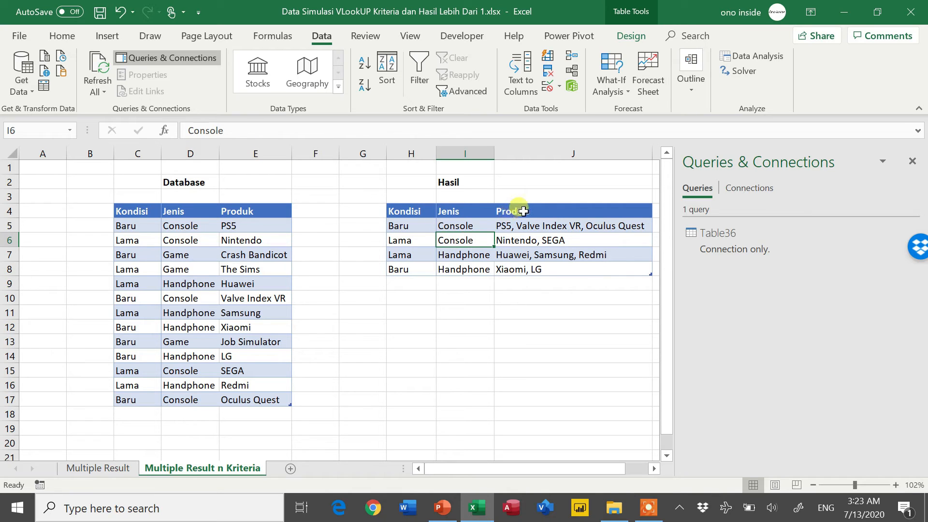
{"action": "left_click_drag", "start_coordinate": [519, 211], "coordinate": [527, 269]}
{"action": "key", "text": "Delete"}
Bring the Hasil table into Power Query, remove its Produk column, and show the list of queries.
{"action": "left_click", "coordinate": [445, 227]}
{"action": "left_click", "coordinate": [46, 83]}
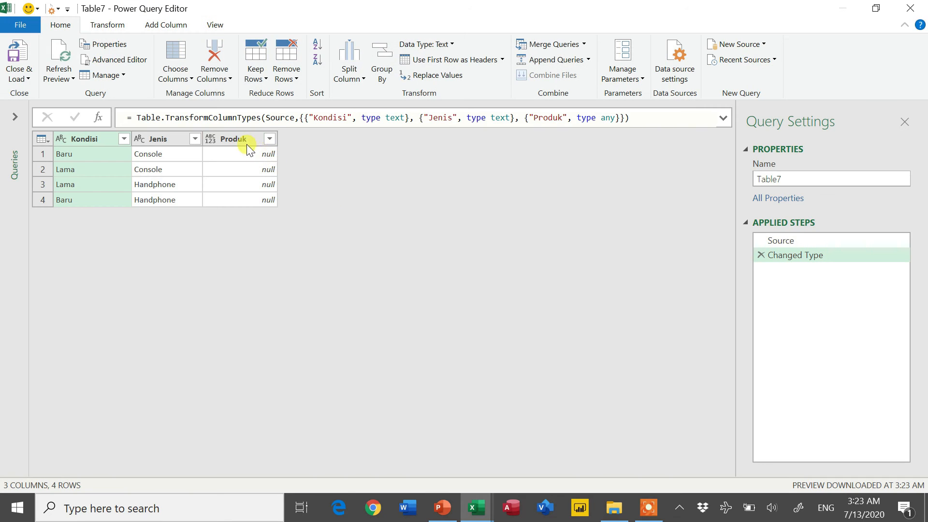
{"action": "right_click", "coordinate": [239, 141]}
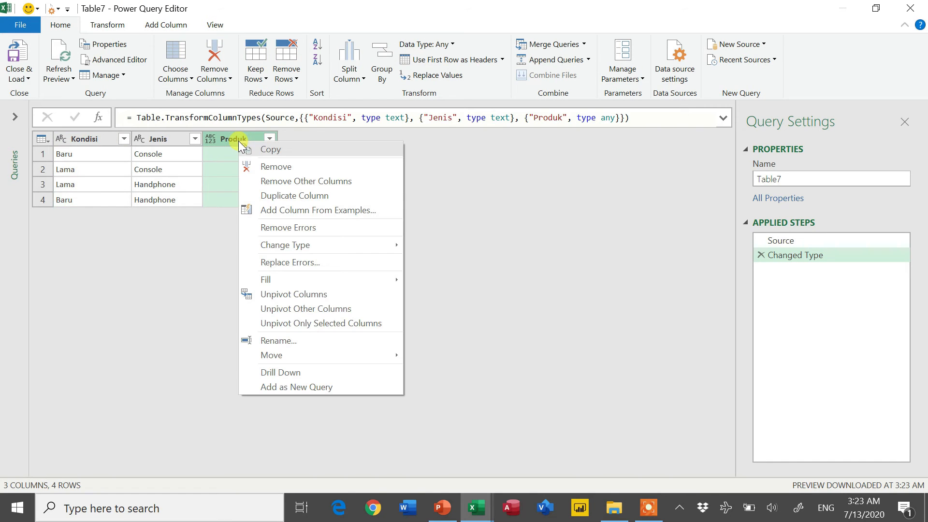
{"action": "left_click", "coordinate": [254, 166]}
{"action": "left_click", "coordinate": [14, 118]}
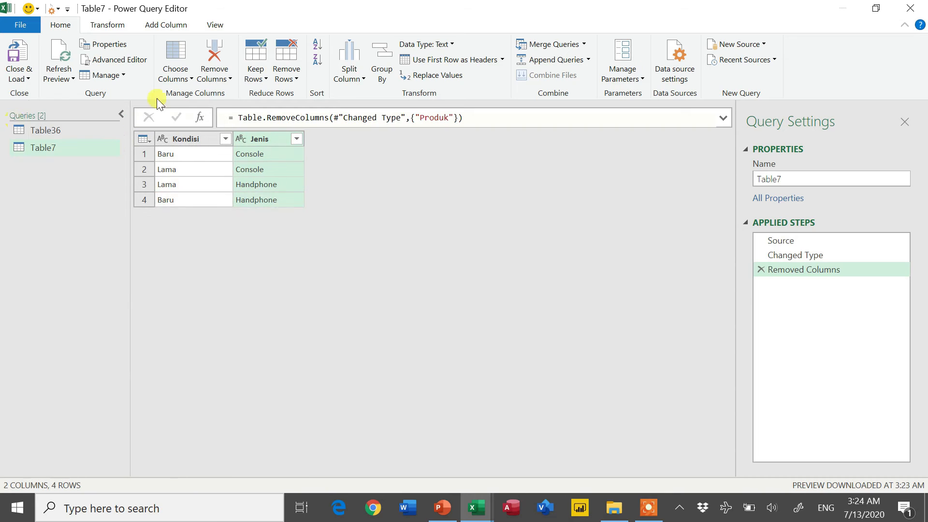
Merge Table7 with Table36 as a new query, matching both the Kondisi and Jenis columns with a Left Outer join.
{"action": "left_click", "coordinate": [585, 45]}
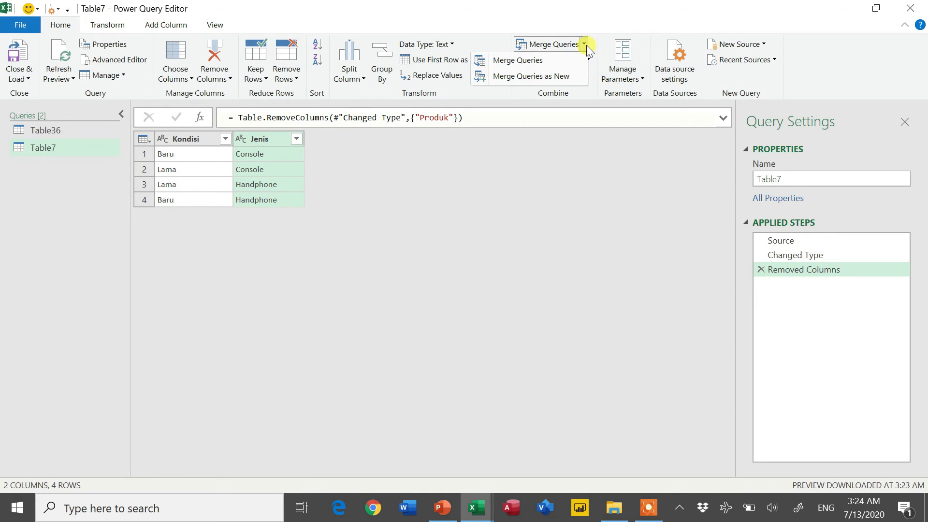
{"action": "left_click", "coordinate": [572, 78]}
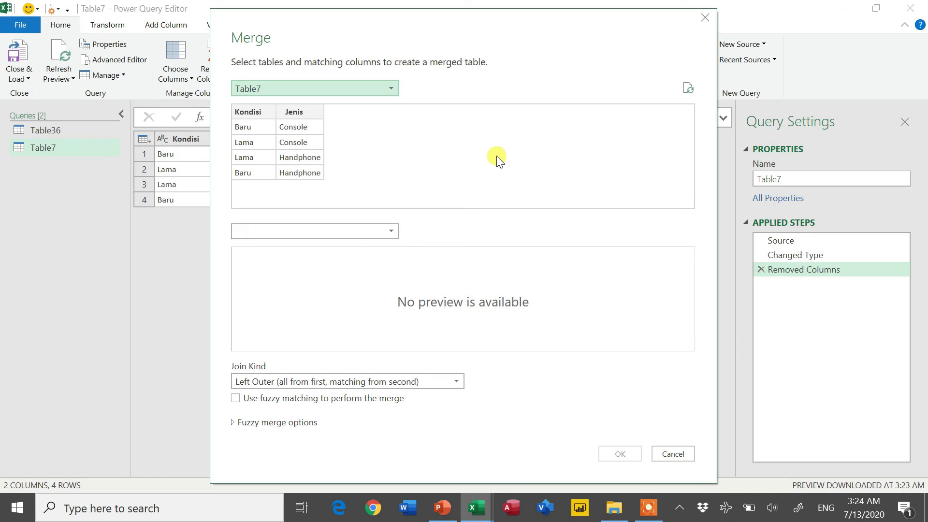
{"action": "left_click", "coordinate": [382, 228]}
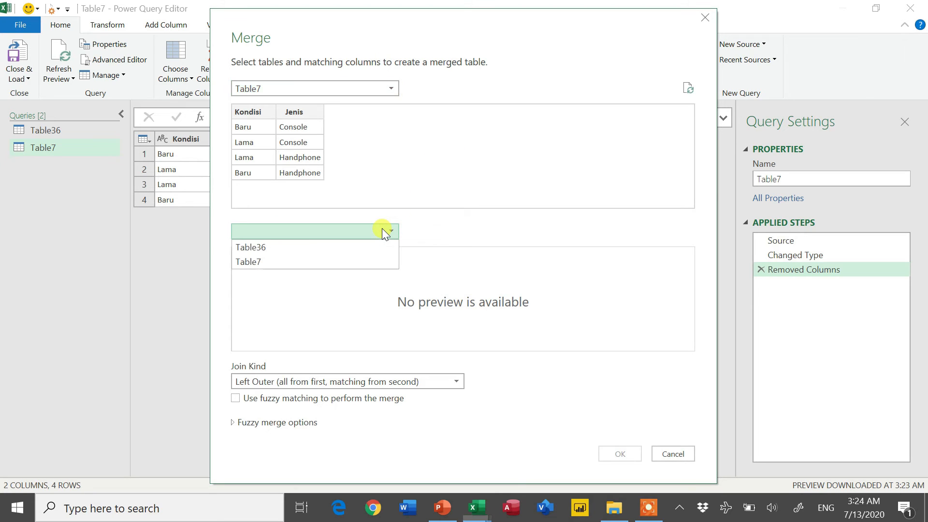
{"action": "left_click", "coordinate": [368, 247]}
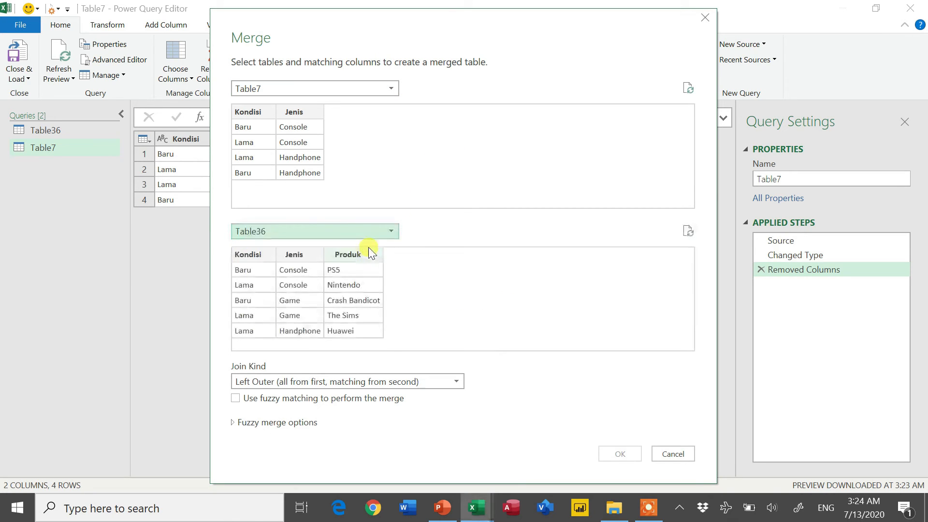
{"action": "left_click", "coordinate": [247, 112]}
{"action": "left_click", "coordinate": [246, 255]}
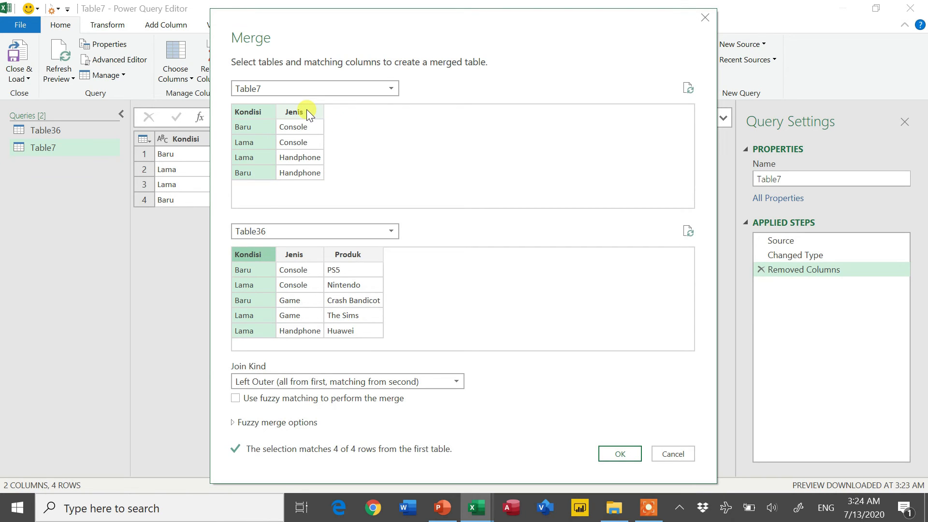
{"action": "left_click", "coordinate": [306, 109], "text": "ctrl"}
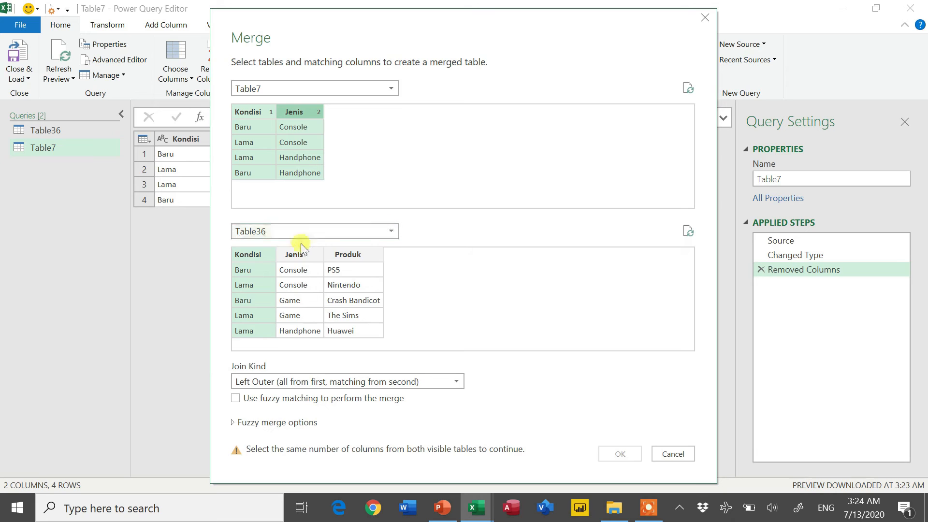
{"action": "left_click", "coordinate": [297, 255], "text": "ctrl"}
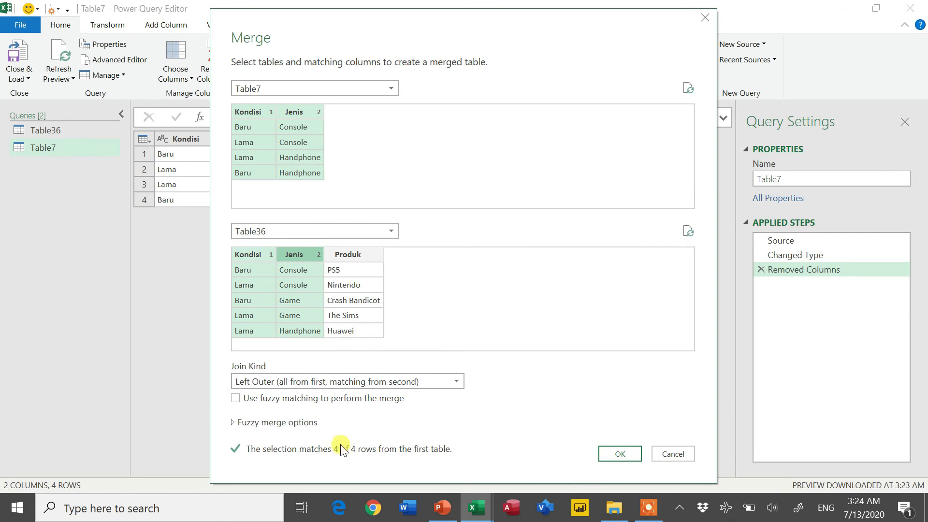
{"action": "left_click", "coordinate": [608, 456]}
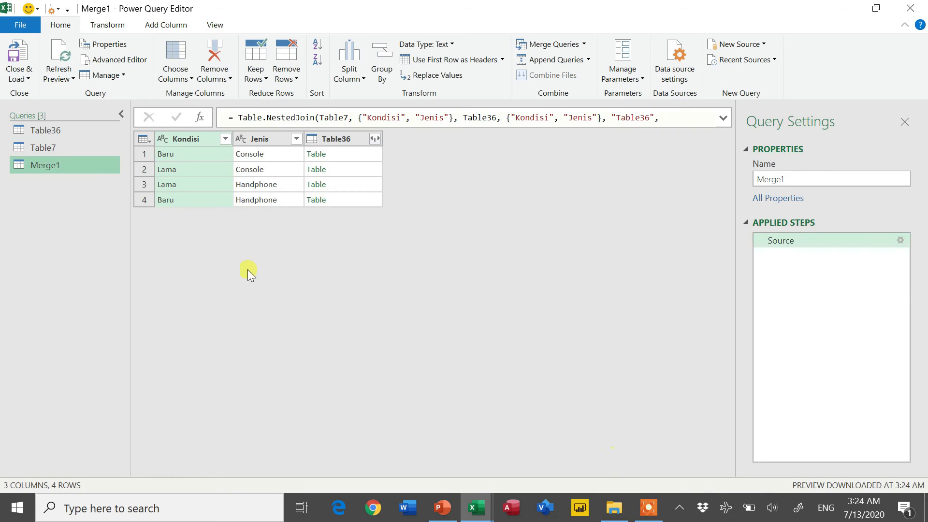
Rename the new merged query as Hasil.
{"action": "double_click", "coordinate": [70, 164]}
{"action": "type", "text": "Hasil"}
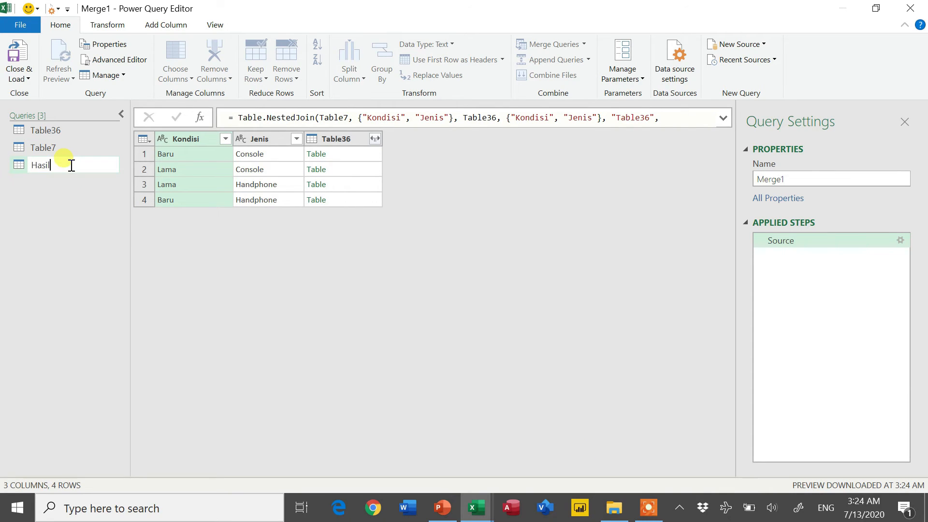
{"action": "key", "text": "Return"}
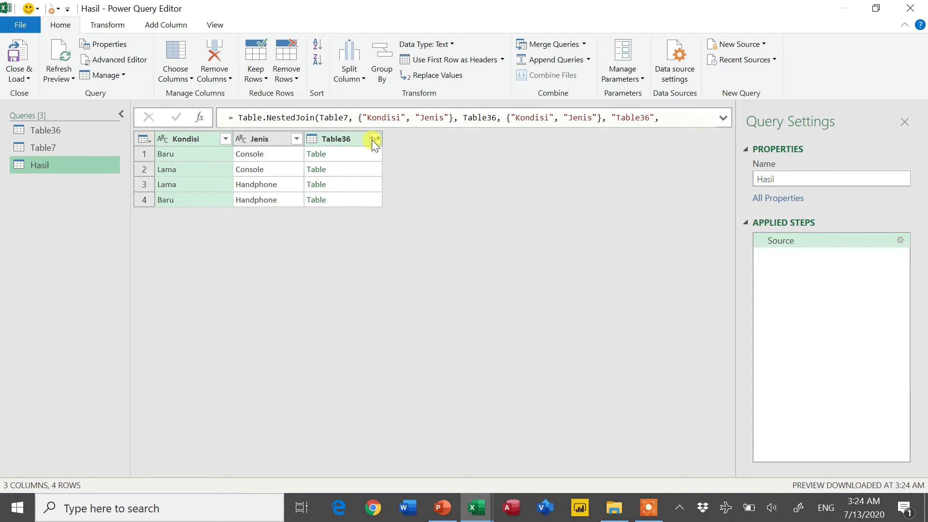
Expand the Table36 column to only its Produk field, without the original column name as prefix.
{"action": "left_click", "coordinate": [374, 138]}
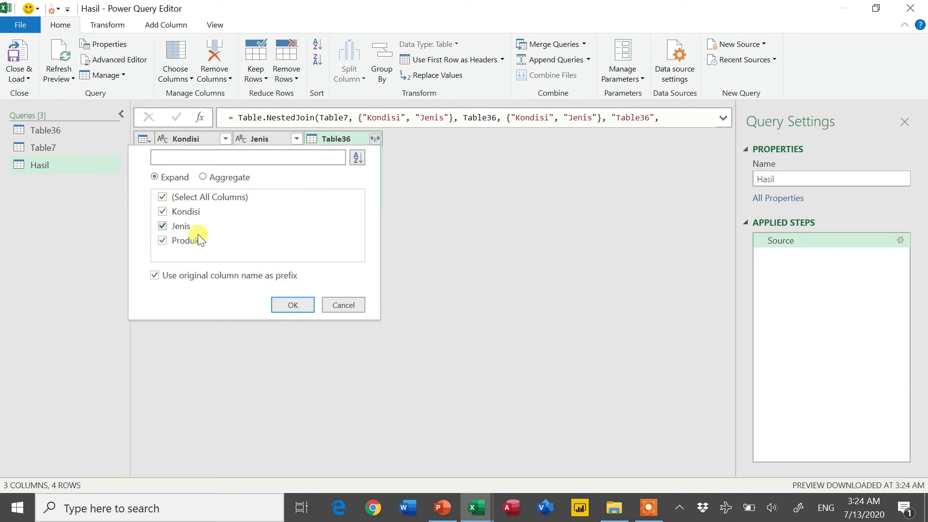
{"action": "left_click", "coordinate": [163, 197]}
{"action": "left_click", "coordinate": [163, 240]}
{"action": "left_click", "coordinate": [154, 275]}
{"action": "left_click", "coordinate": [154, 275]}
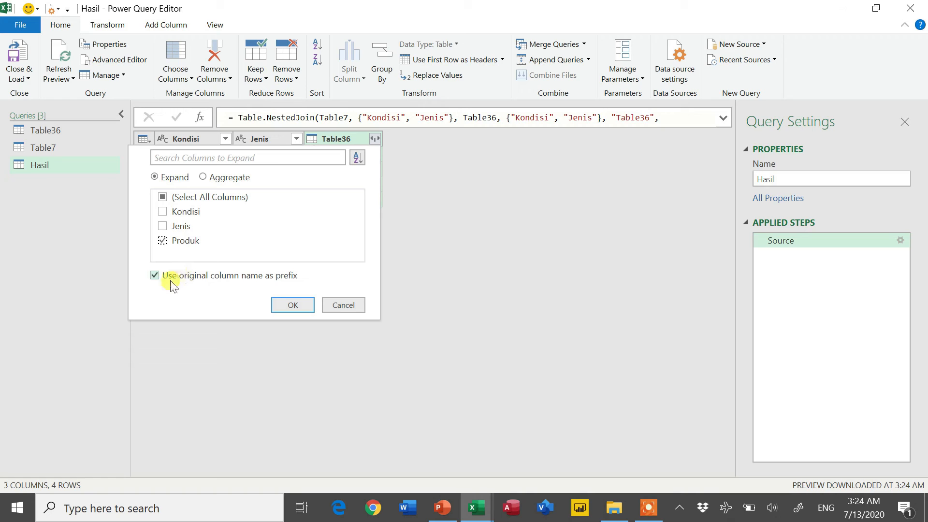
{"action": "left_click", "coordinate": [155, 275]}
{"action": "left_click", "coordinate": [288, 305]}
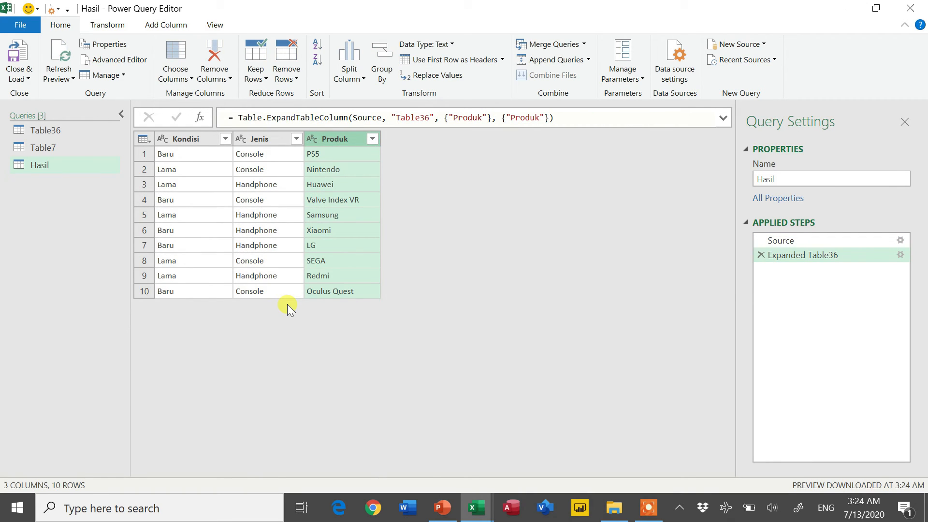
Merge the Kondisi and Jenis columns into one column named Merged, using a semicolon as separator.
{"action": "left_click", "coordinate": [189, 140]}
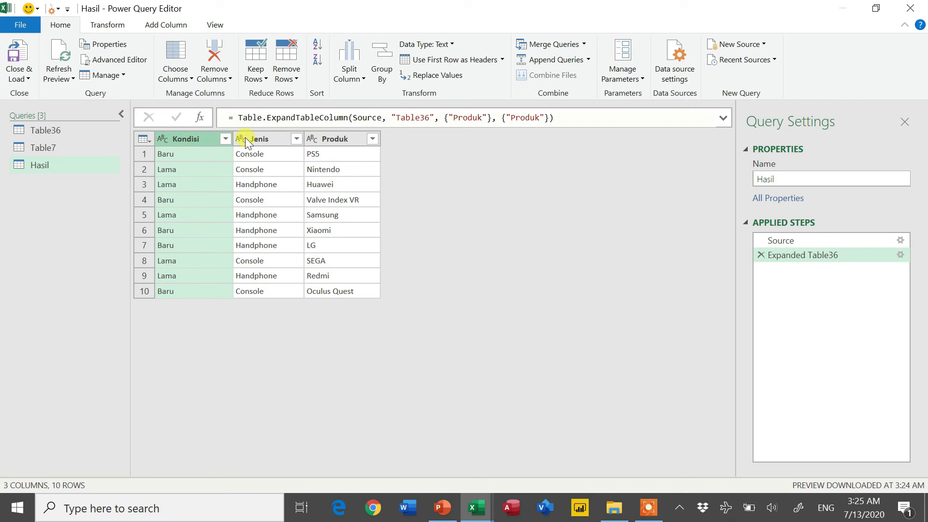
{"action": "left_click", "coordinate": [272, 137], "text": "ctrl"}
{"action": "right_click", "coordinate": [272, 137]}
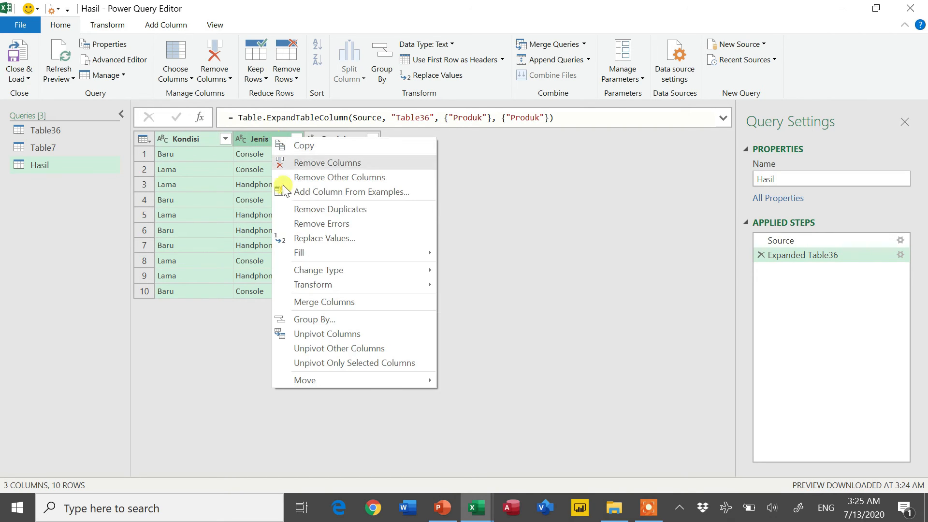
{"action": "left_click", "coordinate": [323, 303]}
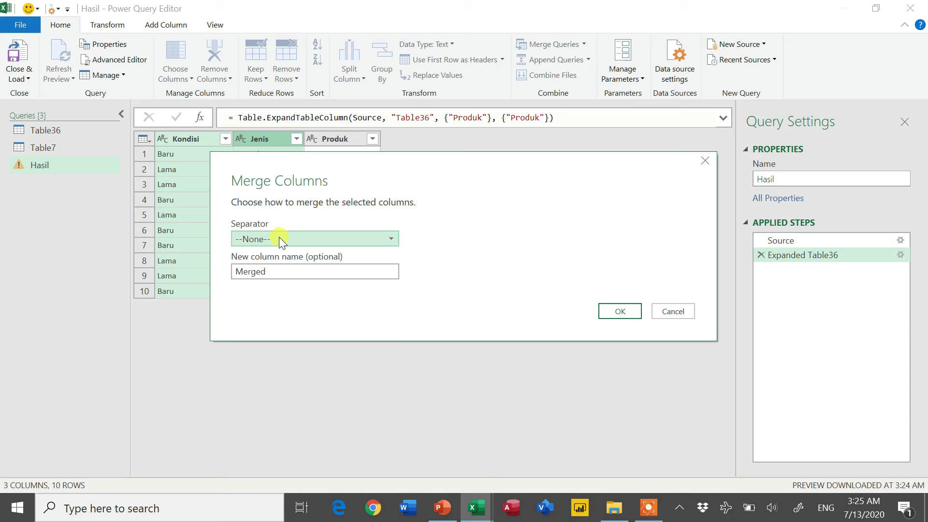
{"action": "left_click", "coordinate": [280, 239]}
{"action": "left_click", "coordinate": [287, 313]}
{"action": "left_click", "coordinate": [619, 311]}
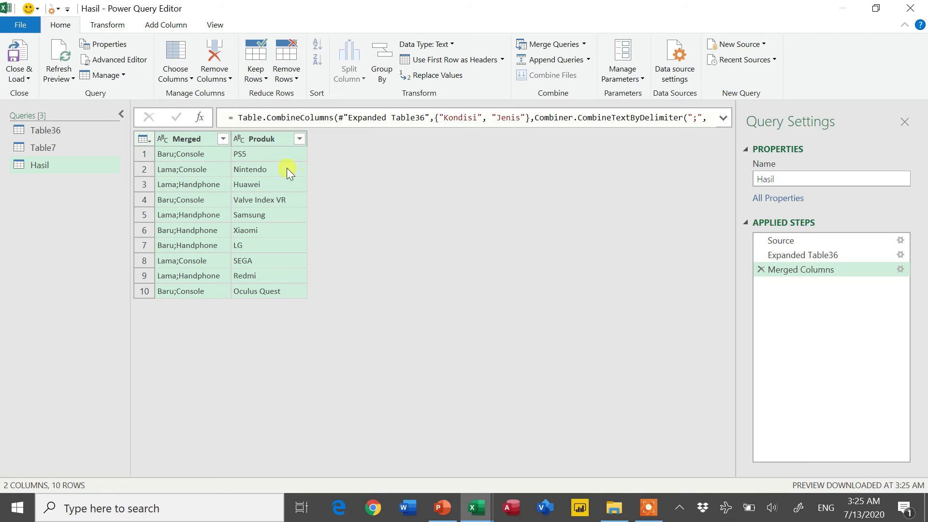
Group the rows by Merged, with a new column named Produk that uses the Sum operation on the Produk column.
{"action": "right_click", "coordinate": [264, 140]}
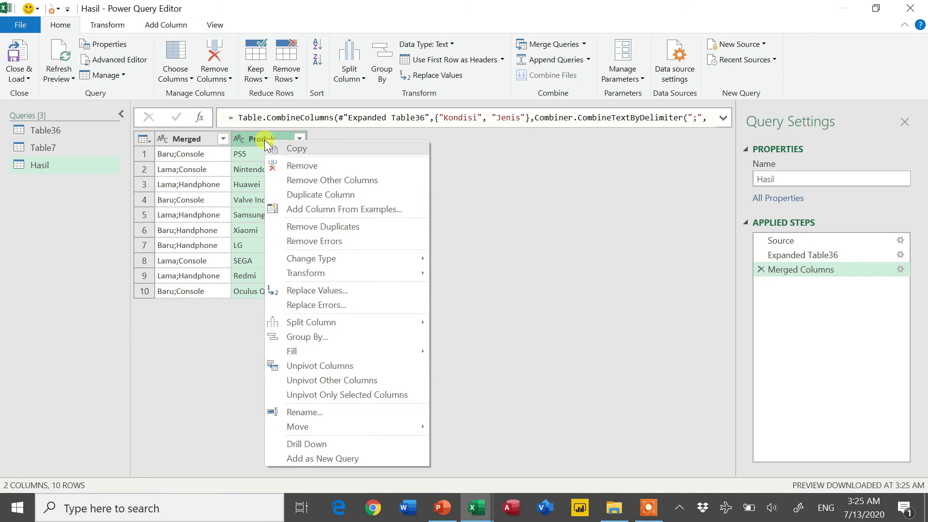
{"action": "left_click", "coordinate": [325, 340]}
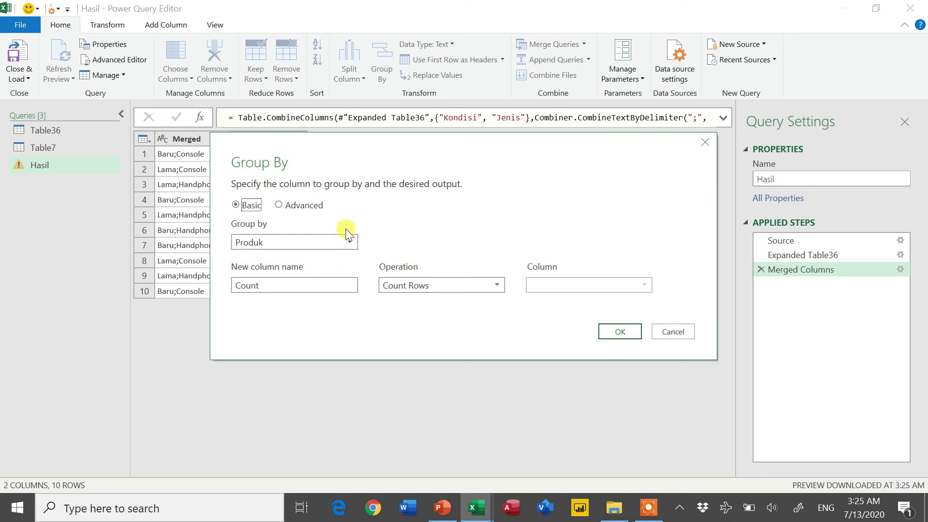
{"action": "left_click", "coordinate": [309, 244]}
{"action": "left_click", "coordinate": [294, 253]}
{"action": "double_click", "coordinate": [271, 286]}
{"action": "type", "text": "Produk"}
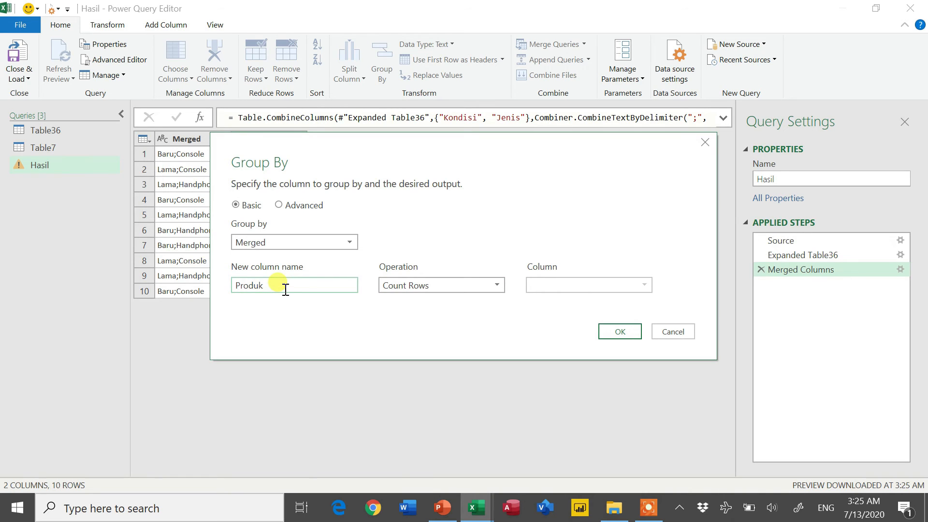
{"action": "left_click", "coordinate": [471, 286]}
{"action": "left_click", "coordinate": [464, 301]}
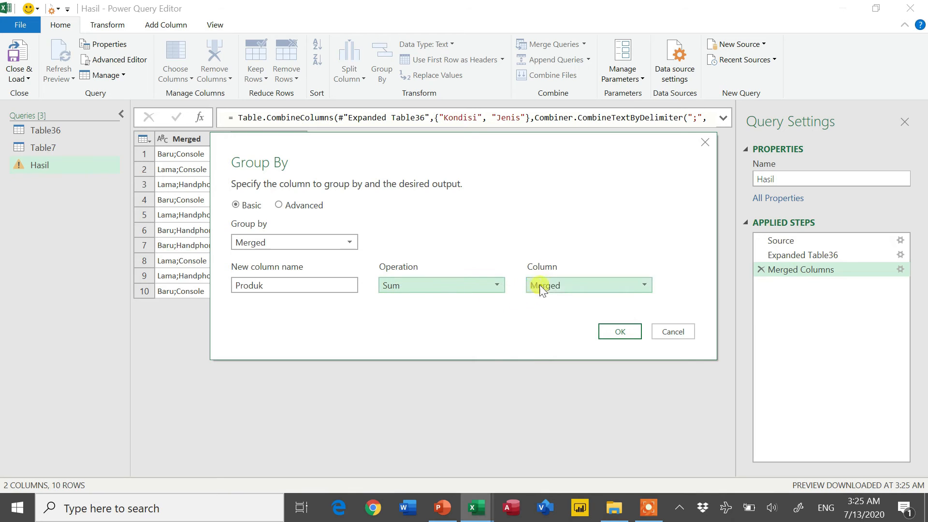
{"action": "left_click", "coordinate": [544, 285]}
{"action": "left_click", "coordinate": [552, 313]}
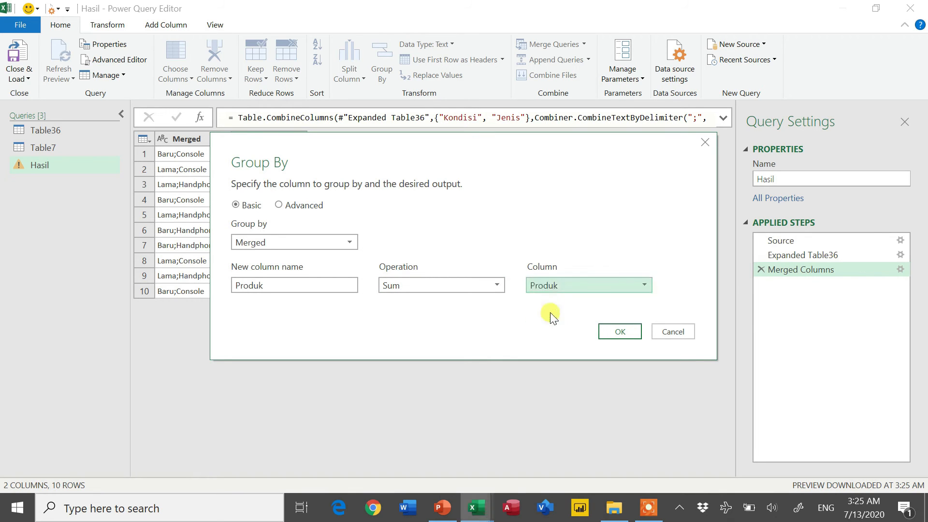
{"action": "left_click", "coordinate": [613, 332]}
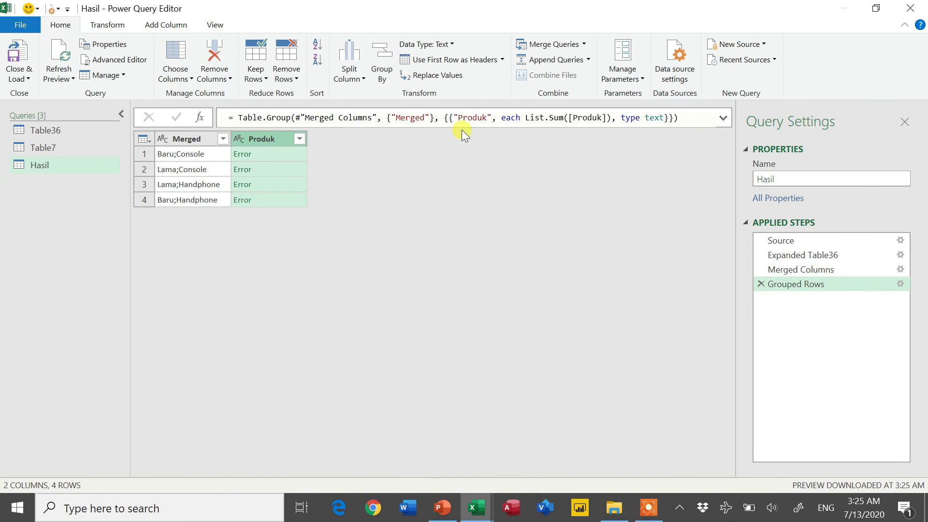
Replace List.Sum in the grouping formula with Text.Combine and add ", " as the separator after [Produk].
{"action": "double_click", "coordinate": [526, 118]}
{"action": "key", "text": "ctrl+shift+Right"}
{"action": "type", "text": "Tex"}
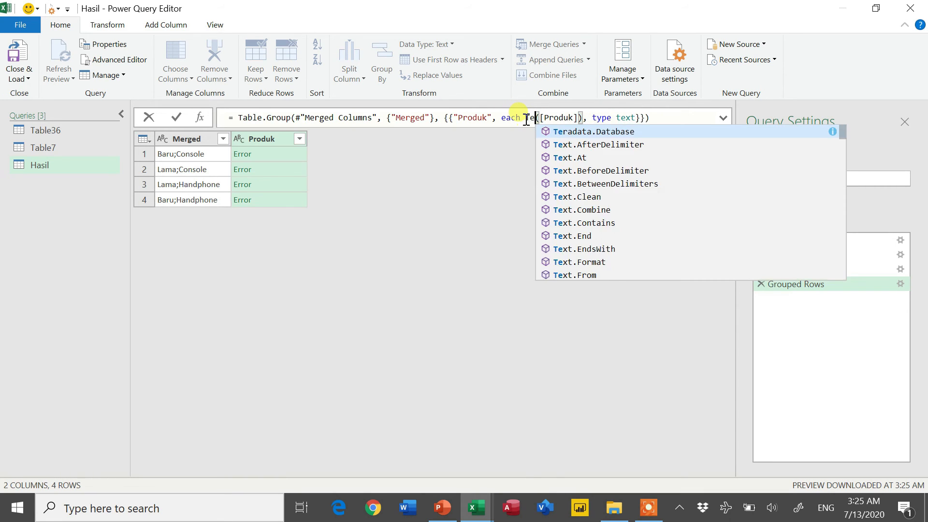
{"action": "type", "text": "t"}
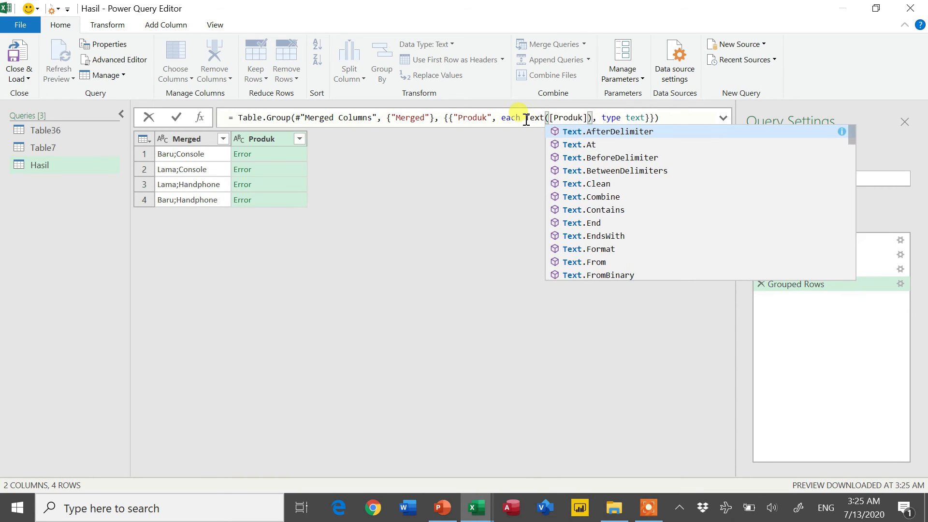
{"action": "type", "text": ".Combine"}
{"action": "key", "text": "Tab"}
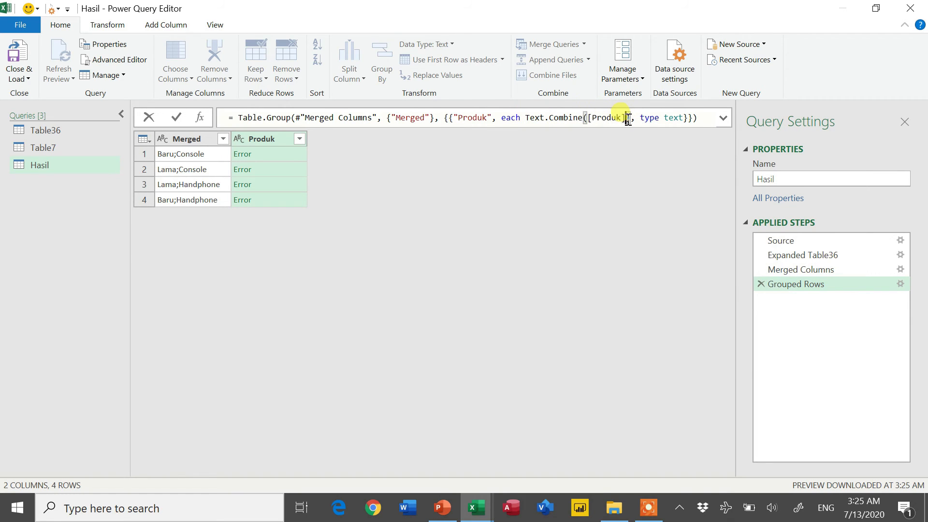
{"action": "type", "text": ", \""}
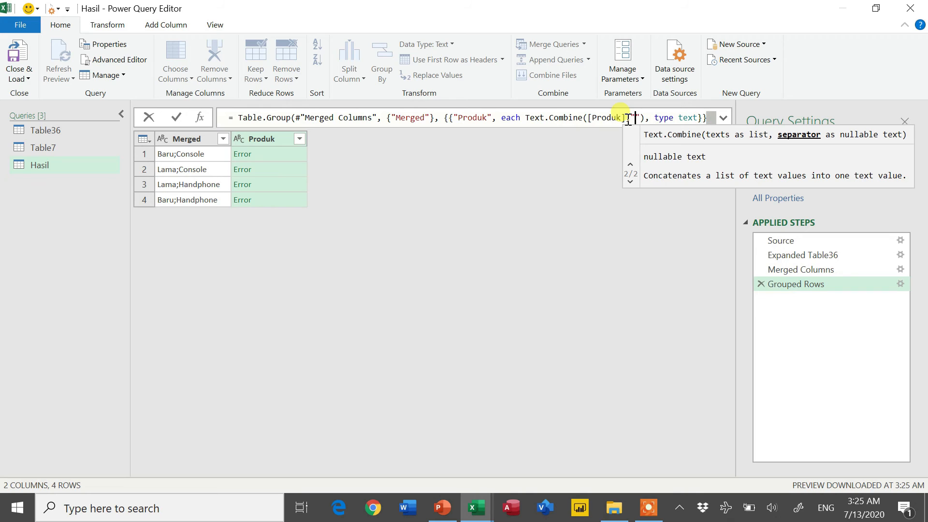
{"action": "type", "text": ","}
{"action": "key", "text": "Return"}
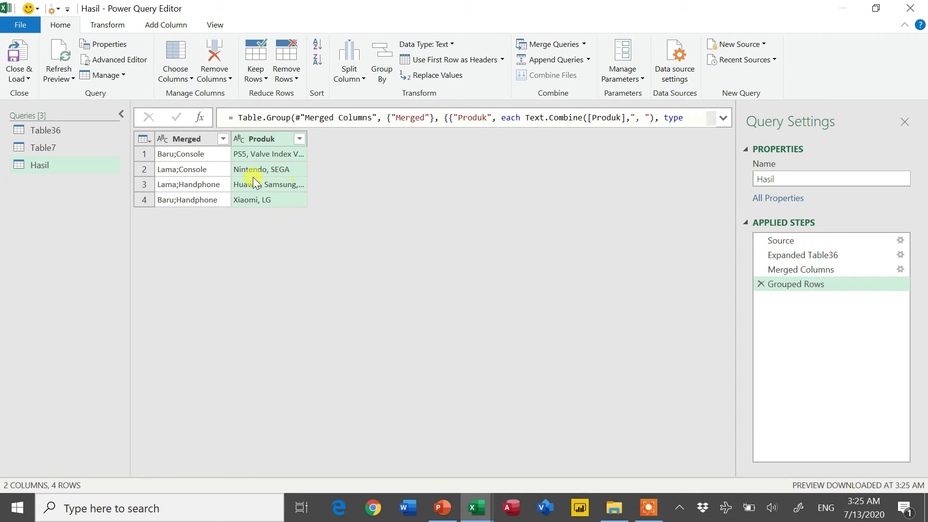
Split the Merged column by the semicolon delimiter at each occurrence.
{"action": "left_click", "coordinate": [197, 136]}
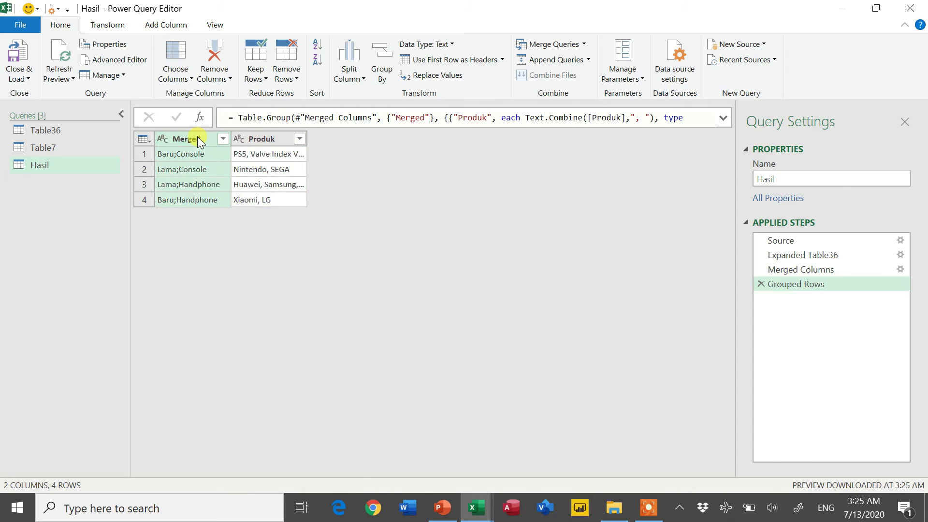
{"action": "right_click", "coordinate": [197, 136]}
{"action": "mouse_move", "coordinate": [298, 318]}
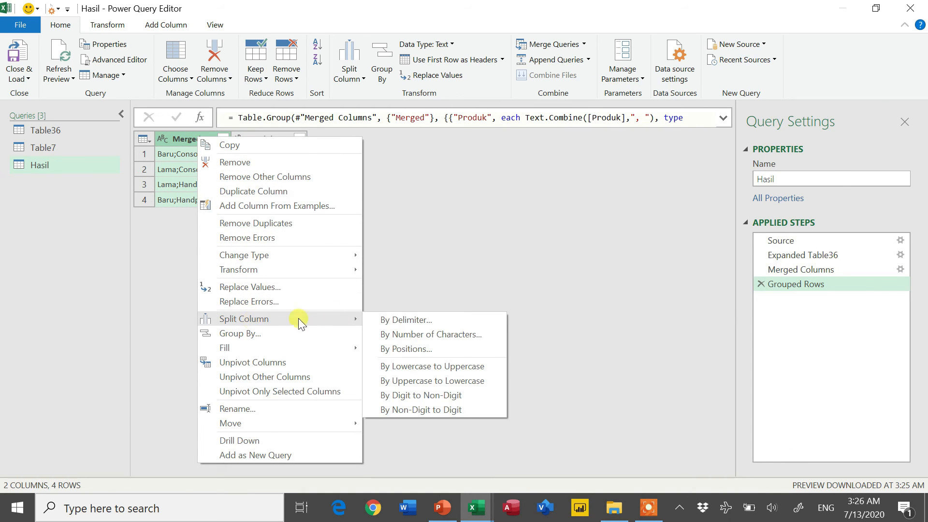
{"action": "left_click", "coordinate": [385, 319]}
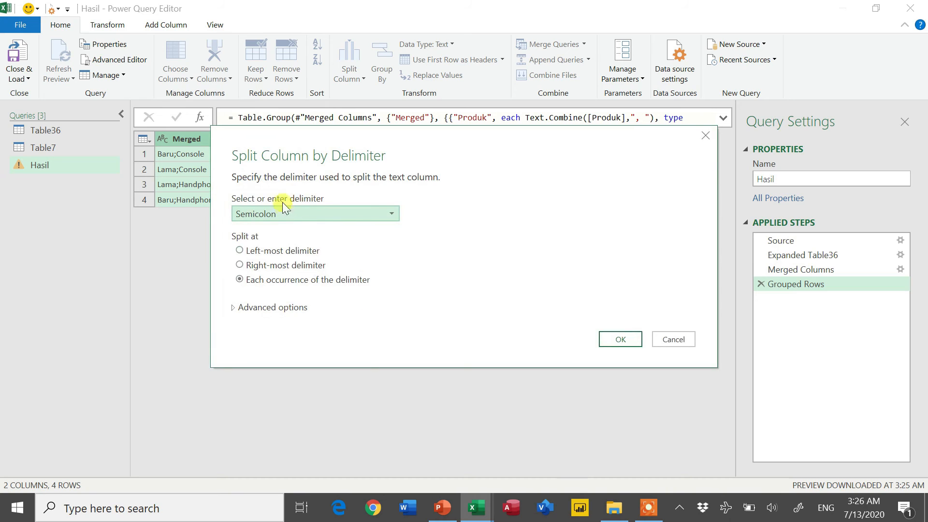
{"action": "left_click", "coordinate": [619, 341]}
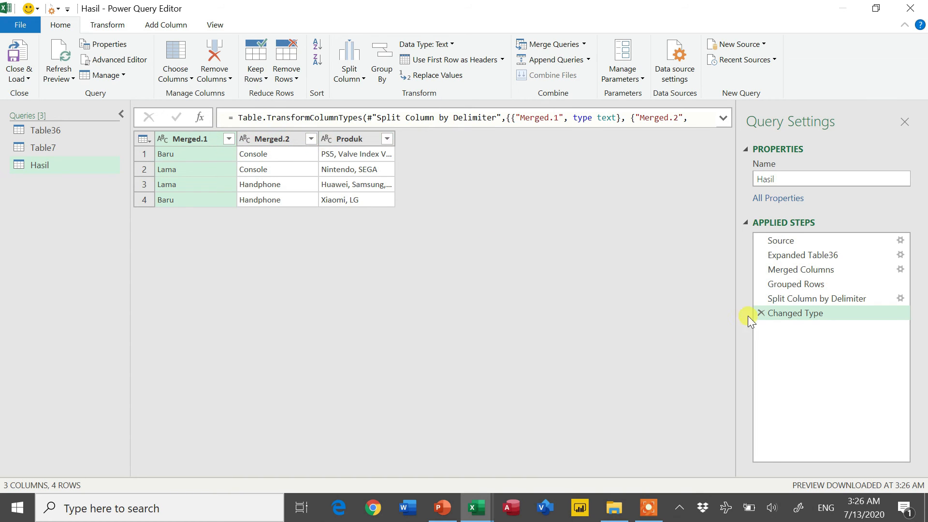
Copy the {"Kondisi", "Jenis"} list from the Source step's formula and delete the Changed Type step of the Hasil query.
{"action": "left_click", "coordinate": [799, 242]}
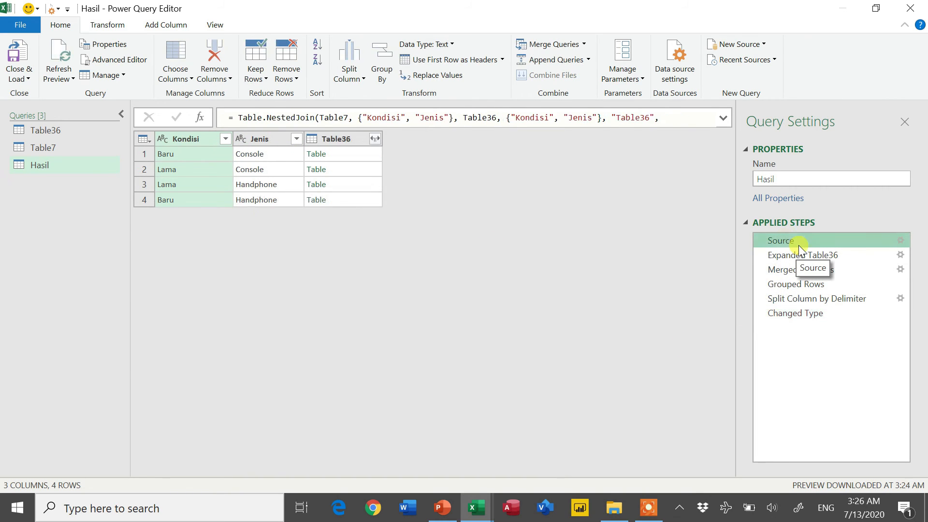
{"action": "left_click_drag", "start_coordinate": [358, 118], "coordinate": [456, 118]}
{"action": "key", "text": "ctrl+c"}
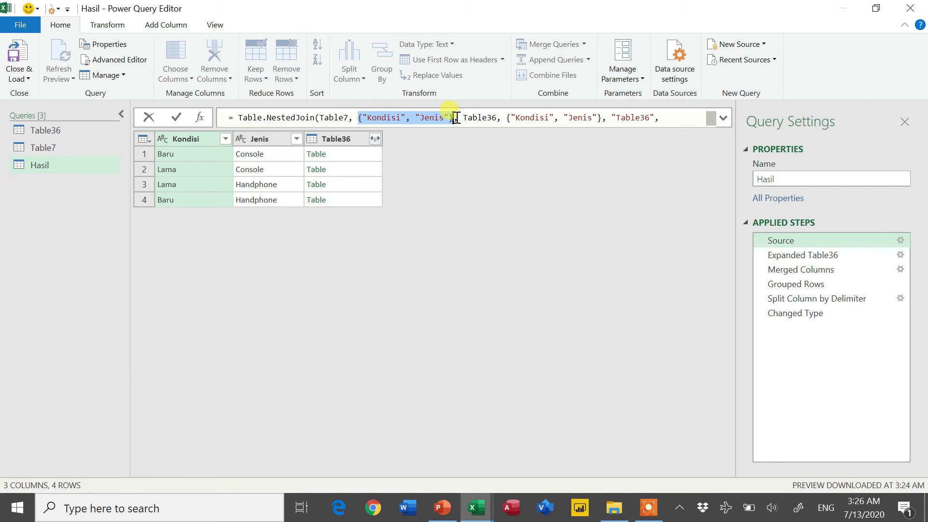
{"action": "left_click", "coordinate": [809, 317]}
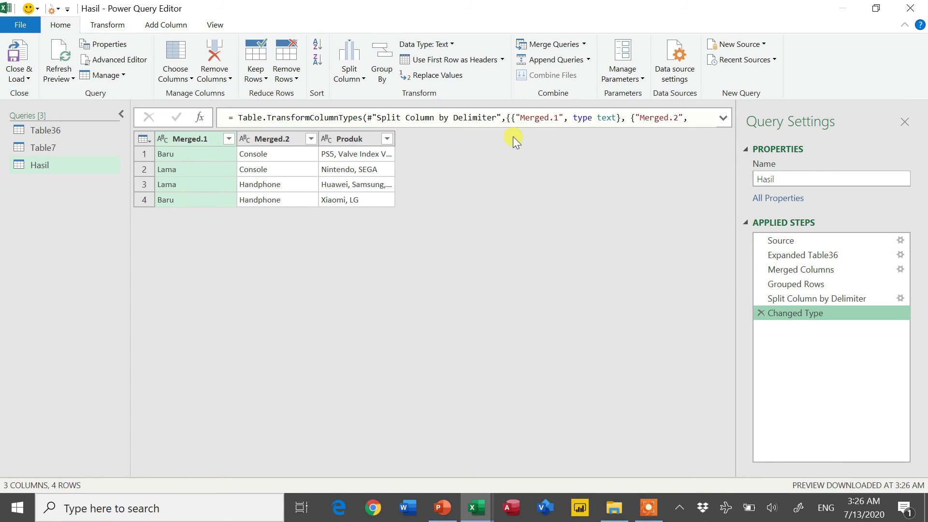
{"action": "left_click", "coordinate": [723, 117]}
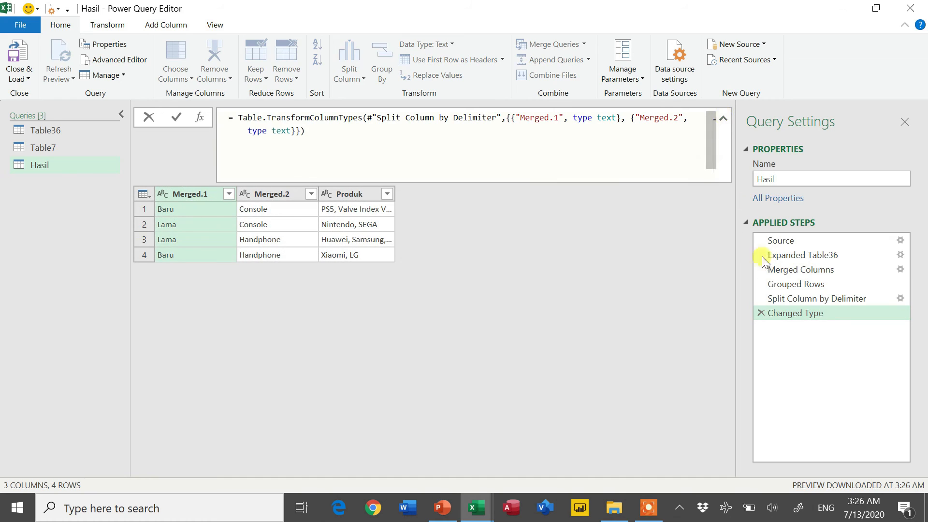
{"action": "left_click", "coordinate": [760, 313]}
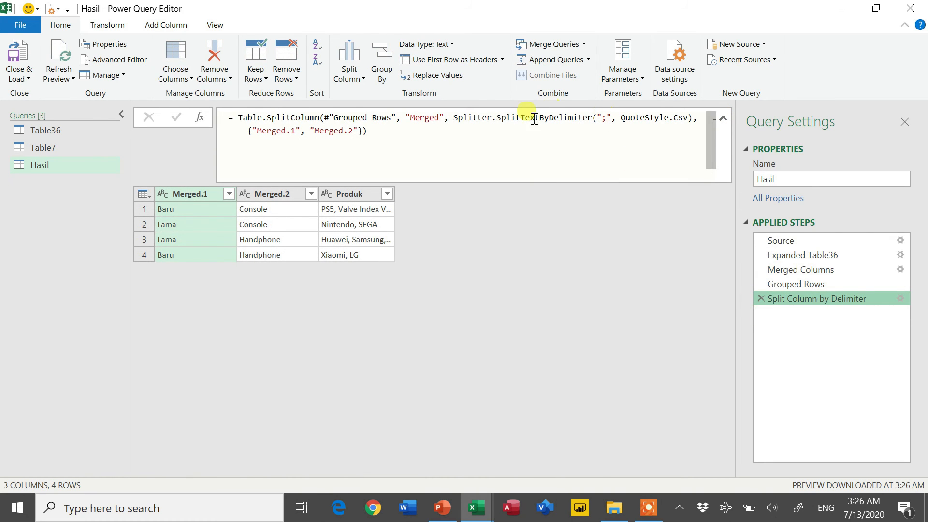
Replace {"Merged.1", "Merged.2"} in the Split Column by Delimiter formula with the copied {"Kondisi", "Jenis"} list.
{"action": "left_click", "coordinate": [248, 130]}
{"action": "left_click_drag", "start_coordinate": [267, 131], "coordinate": [363, 130]}
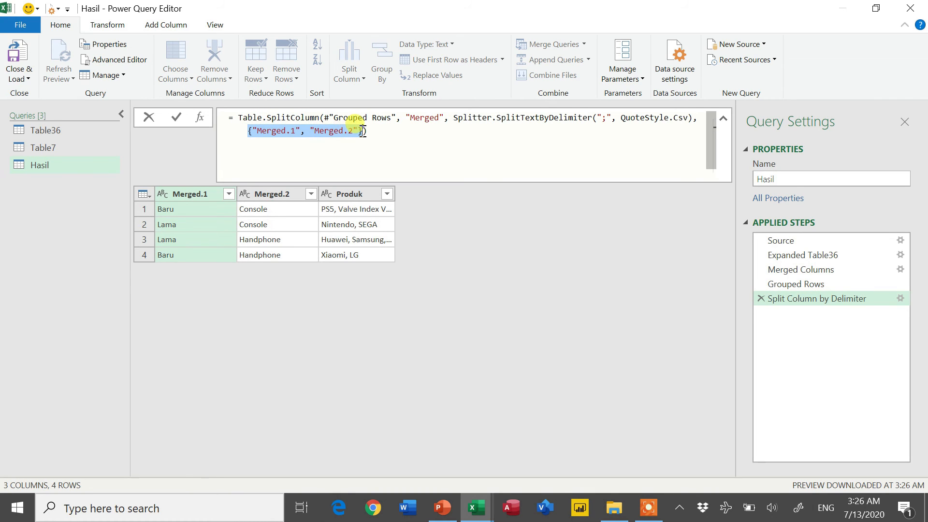
{"action": "key", "text": "ctrl+v"}
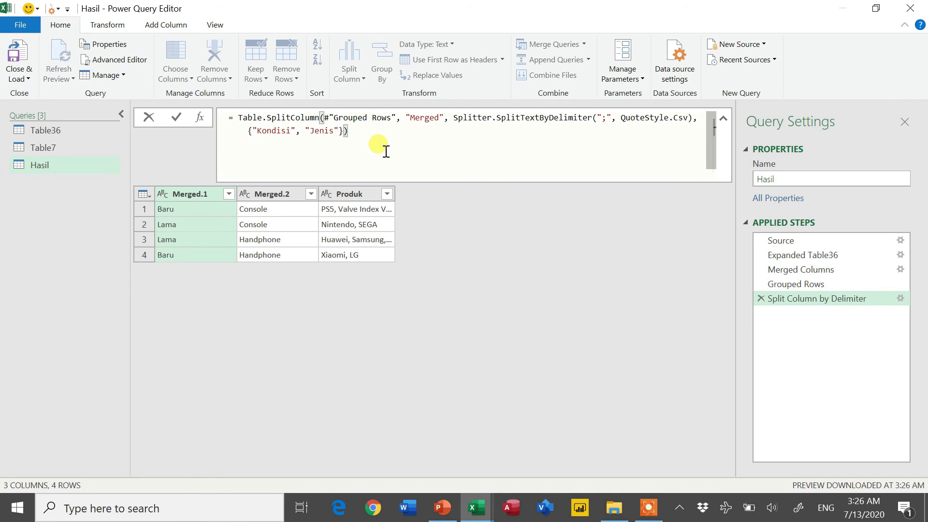
{"action": "key", "text": "Return"}
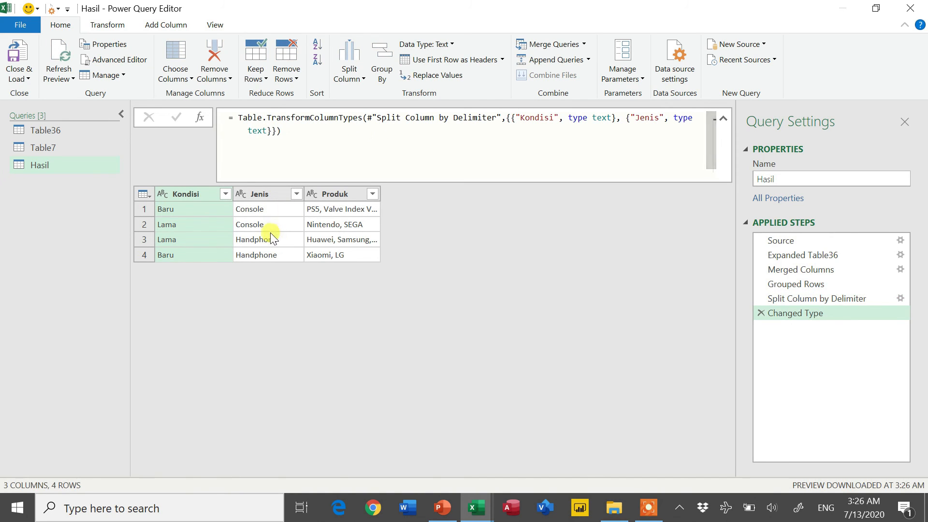
Close the query editor and load the queries to the workbook as connections only.
{"action": "left_click", "coordinate": [25, 72]}
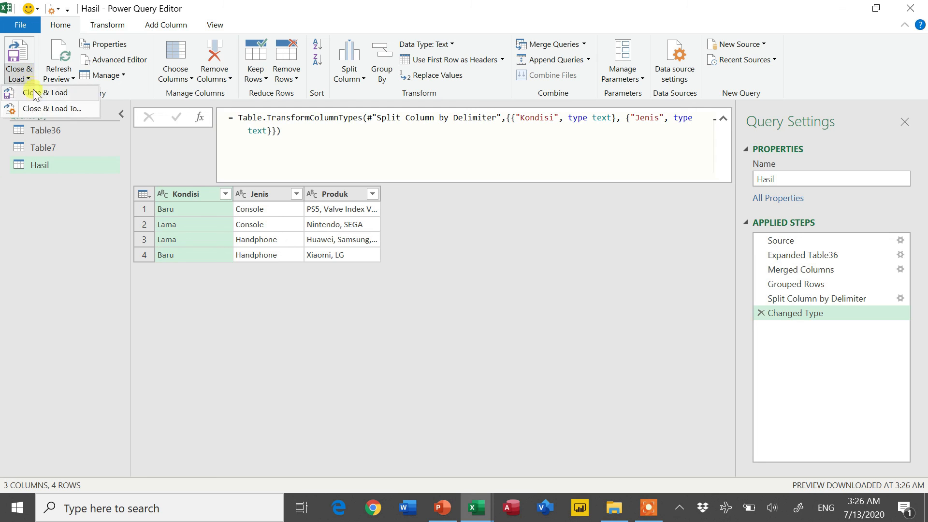
{"action": "left_click", "coordinate": [36, 106]}
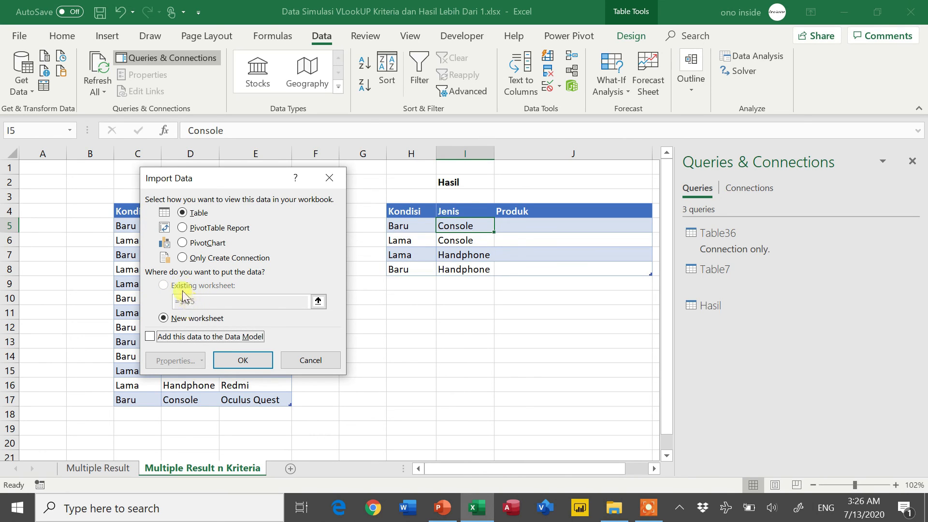
{"action": "left_click", "coordinate": [192, 259]}
{"action": "left_click", "coordinate": [243, 359]}
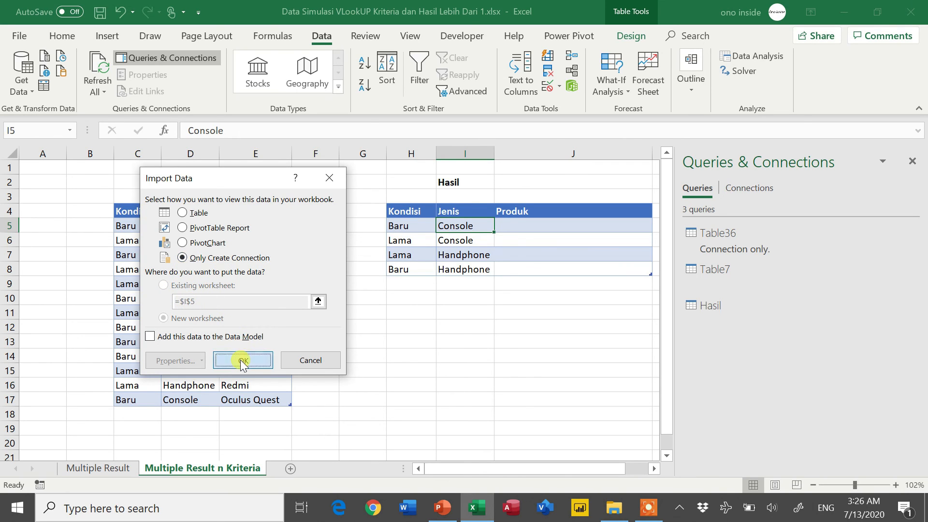
Load the Hasil query as a table into the existing worksheet at cell H12 and close the queries pane.
{"action": "mouse_move", "coordinate": [725, 317]}
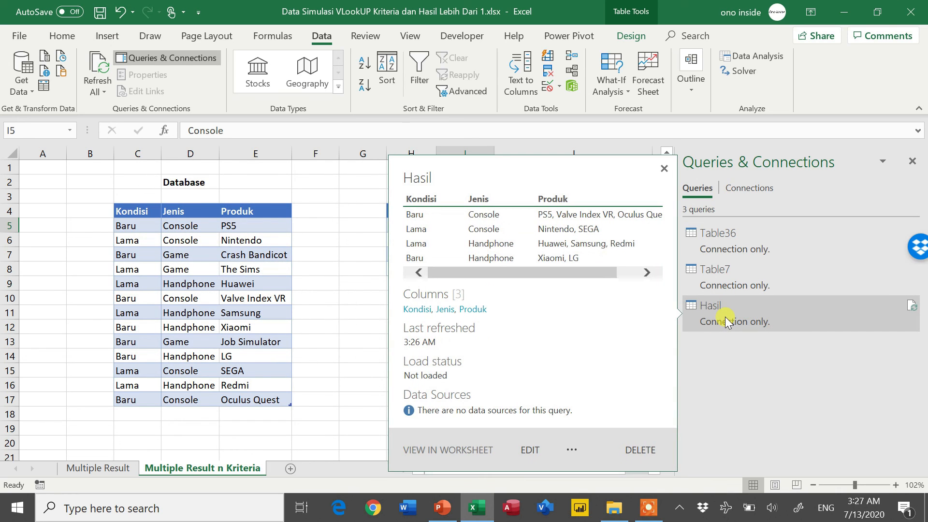
{"action": "left_click", "coordinate": [573, 447]}
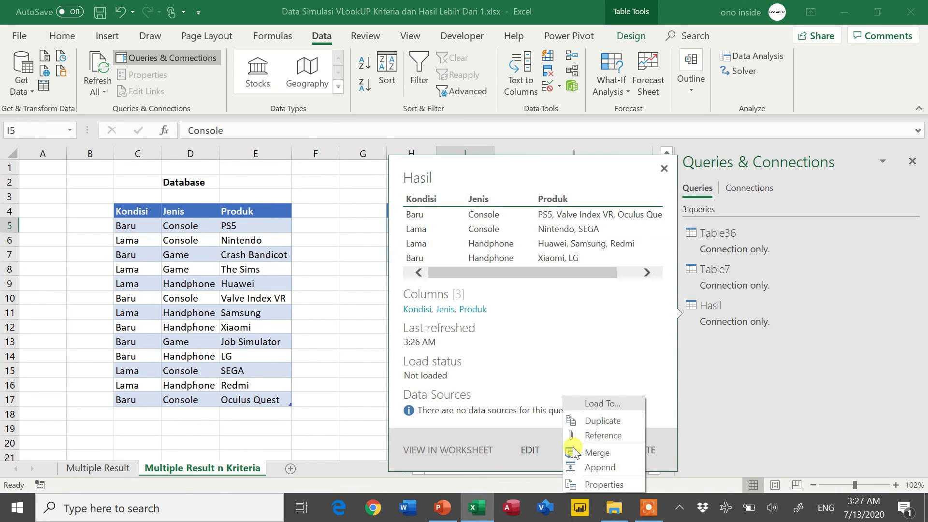
{"action": "left_click", "coordinate": [599, 406]}
{"action": "left_click", "coordinate": [190, 213]}
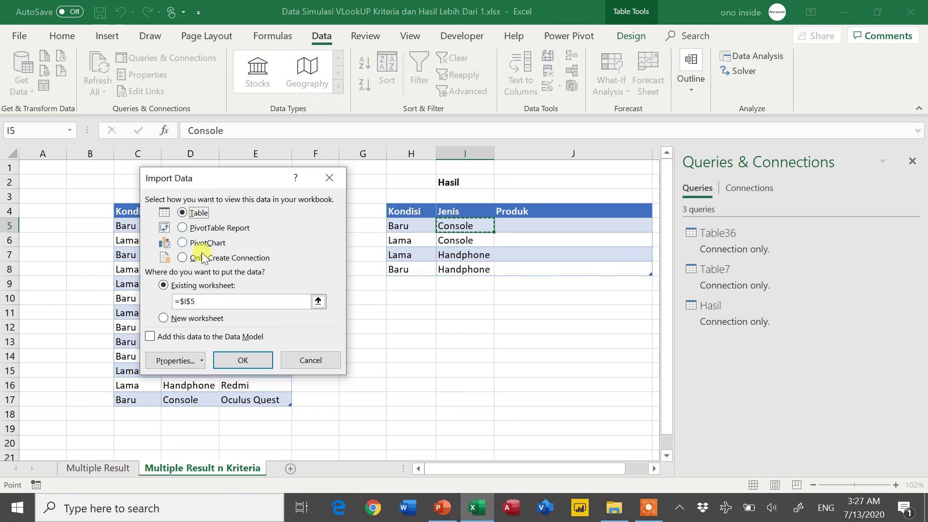
{"action": "left_click", "coordinate": [203, 301]}
{"action": "left_click_drag", "start_coordinate": [202, 302], "coordinate": [178, 302]}
{"action": "key", "text": "BackSpace"}
{"action": "left_click", "coordinate": [415, 324]}
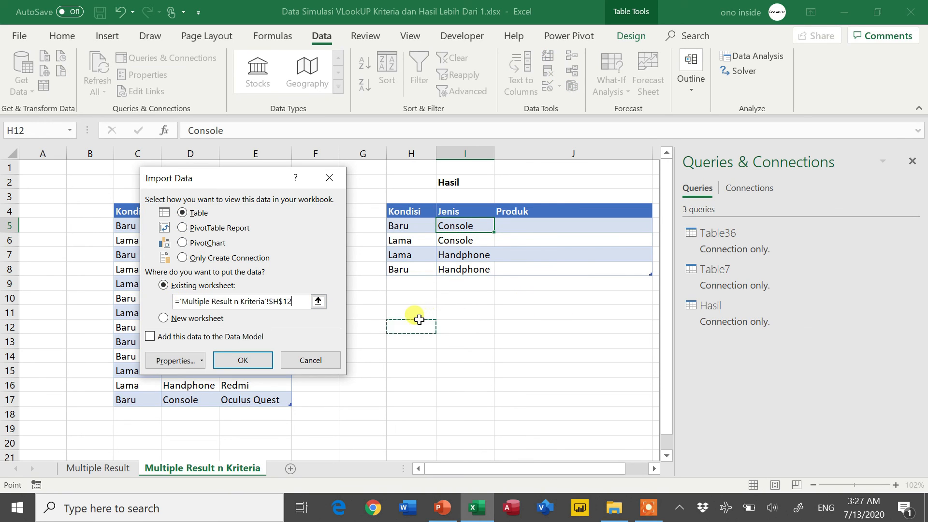
{"action": "left_click", "coordinate": [242, 361]}
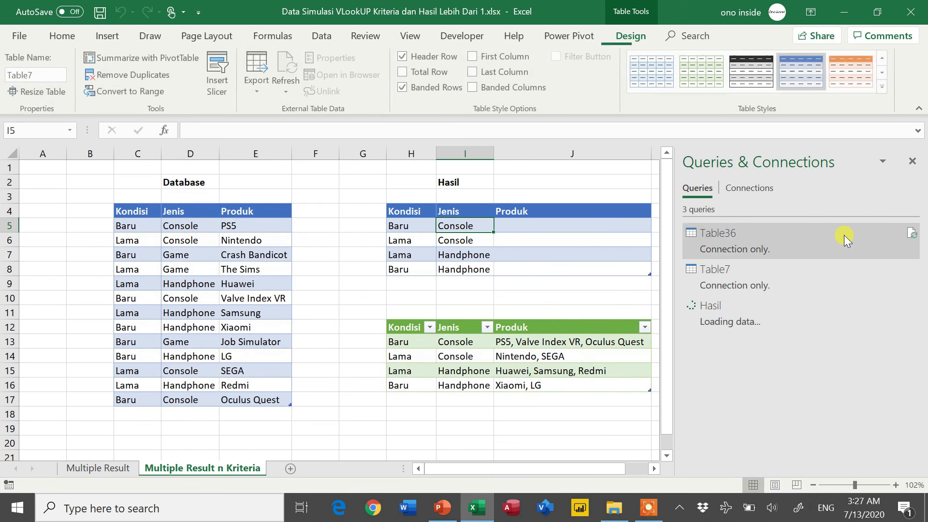
{"action": "left_click", "coordinate": [912, 159]}
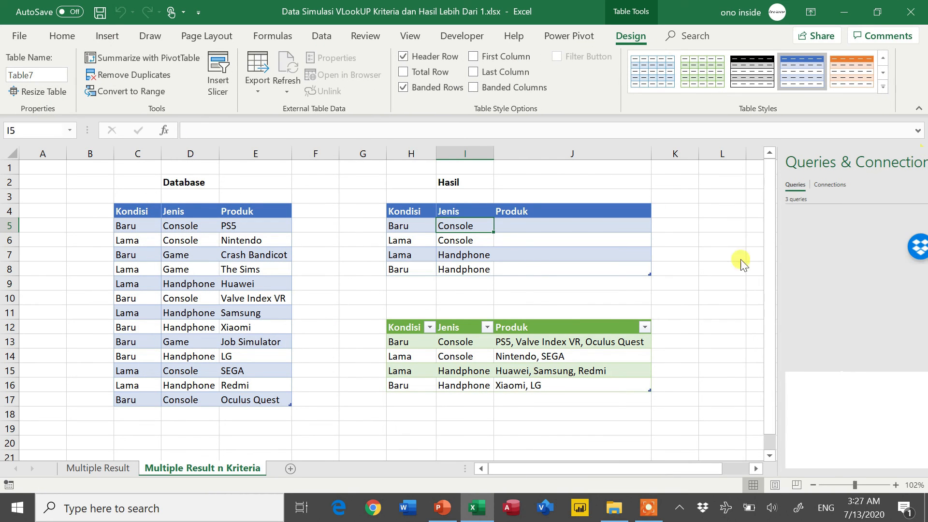
{"action": "left_click", "coordinate": [593, 348]}
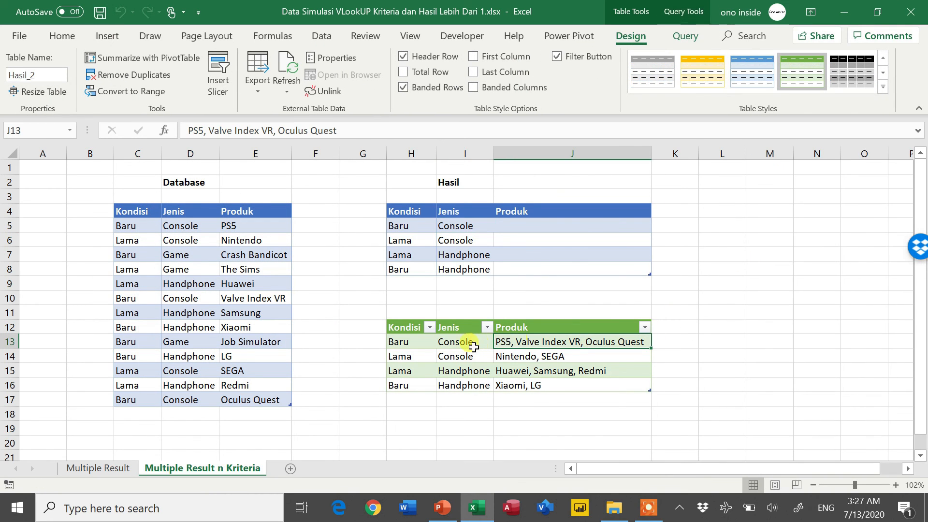
{"action": "left_click_drag", "start_coordinate": [457, 346], "coordinate": [426, 353]}
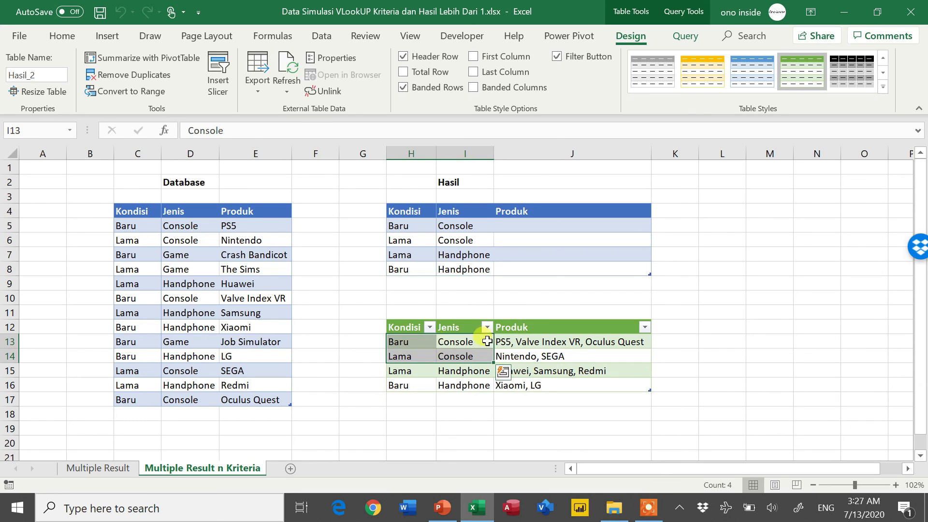
{"action": "left_click", "coordinate": [527, 341]}
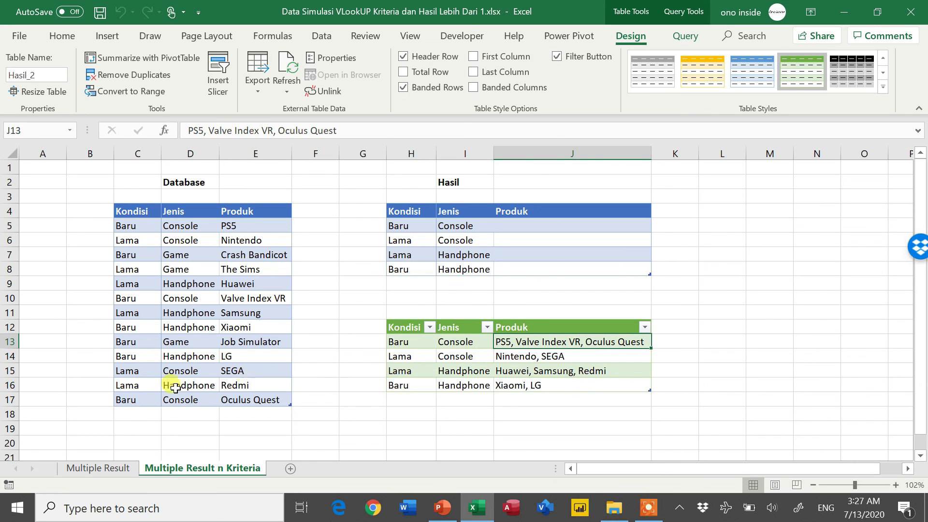
Add a row below the Database table's last entry with Kondisi Lama, Jenis Console and Produk PS1.
{"action": "left_click", "coordinate": [134, 413]}
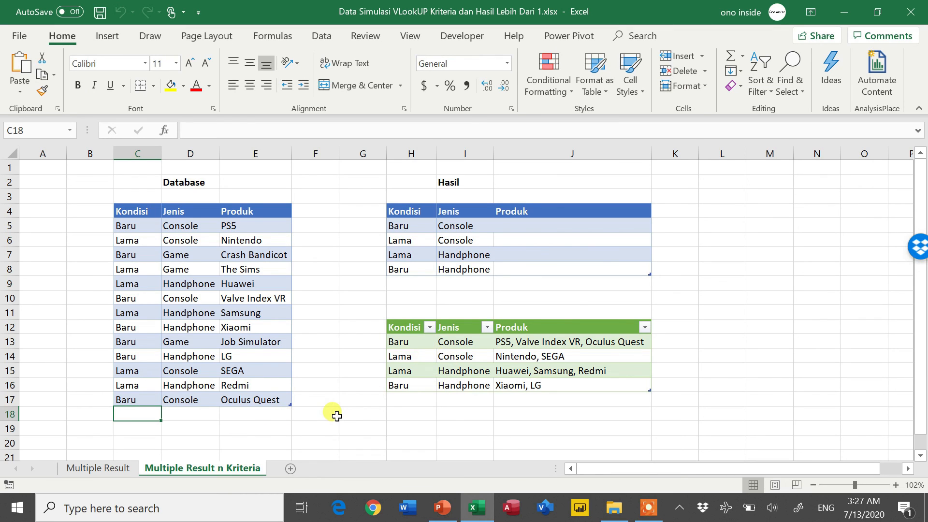
{"action": "type", "text": "Lama"}
{"action": "key", "text": "Tab"}
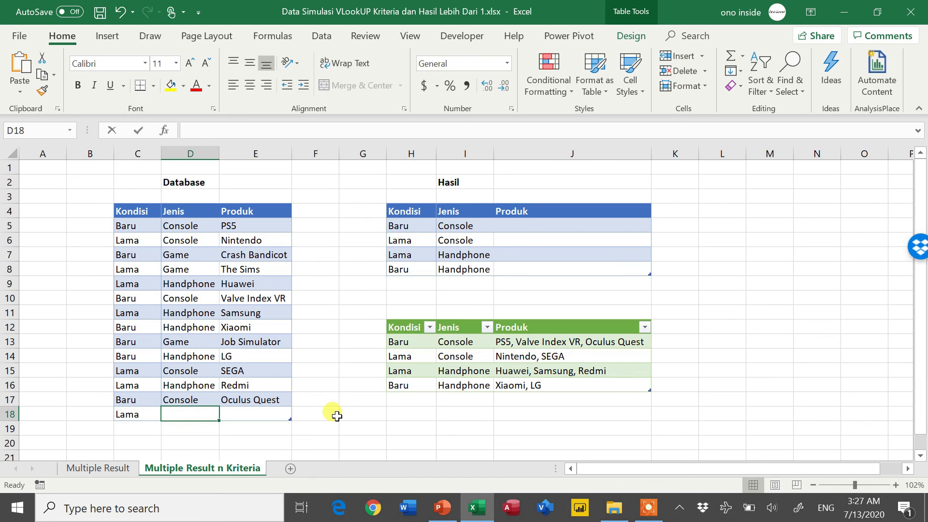
{"action": "type", "text": "Console"}
{"action": "key", "text": "Tab"}
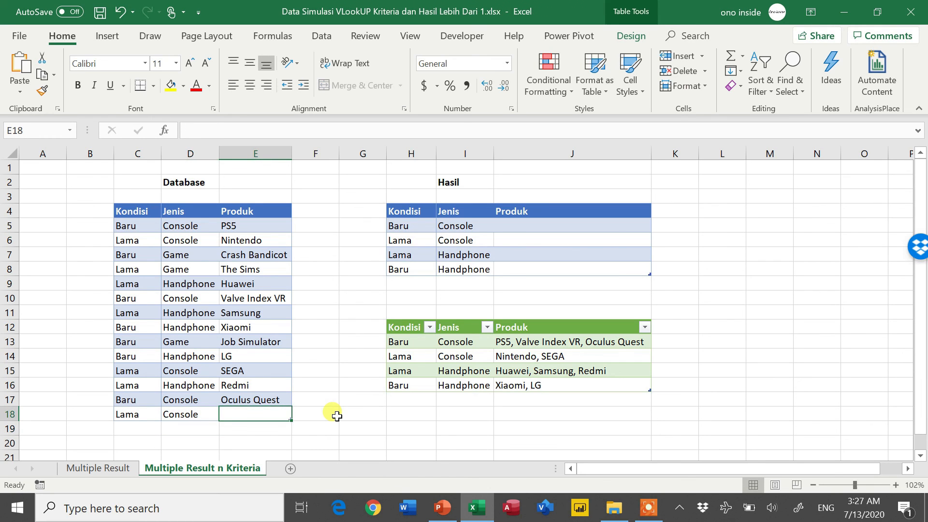
{"action": "type", "text": "PS"}
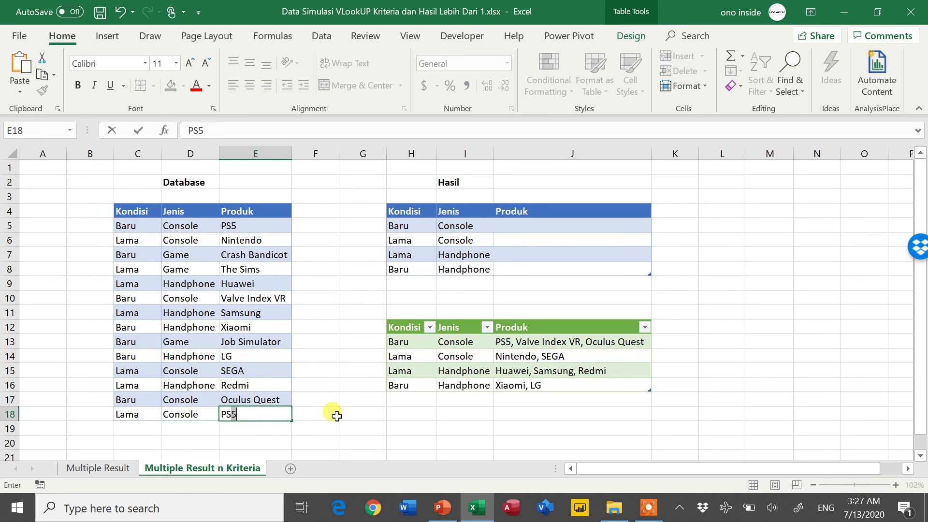
{"action": "type", "text": "1"}
{"action": "key", "text": "Return"}
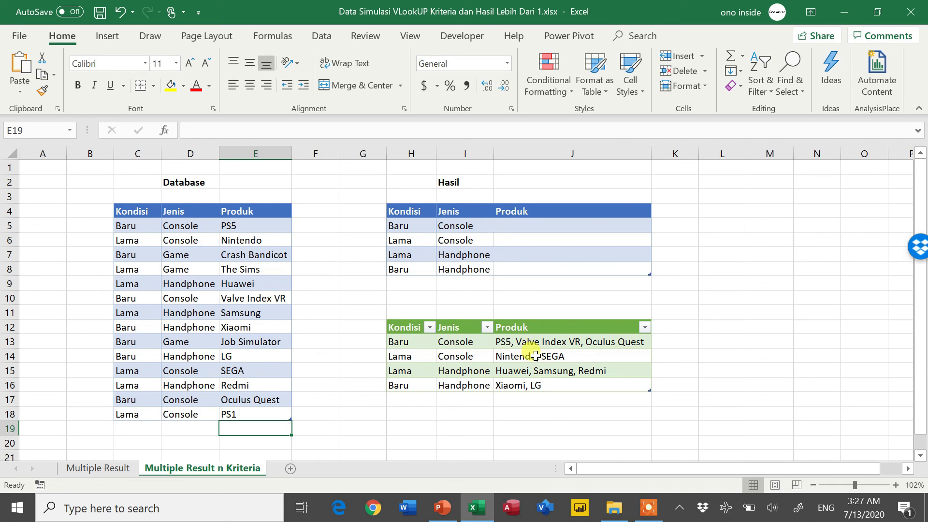
Refresh all queries to update the loaded results table, and check the combined products for Lama and Console.
{"action": "left_click", "coordinate": [536, 357]}
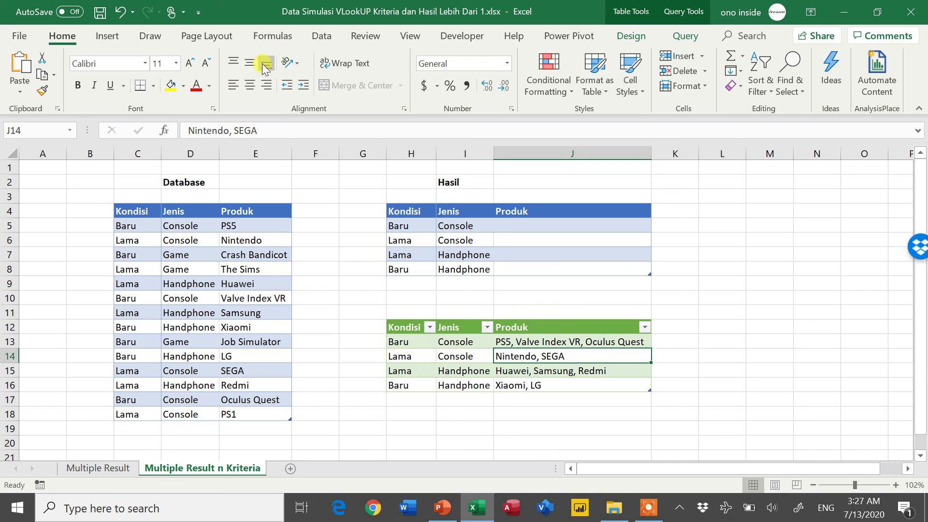
{"action": "left_click", "coordinate": [321, 36]}
{"action": "left_click", "coordinate": [95, 65]}
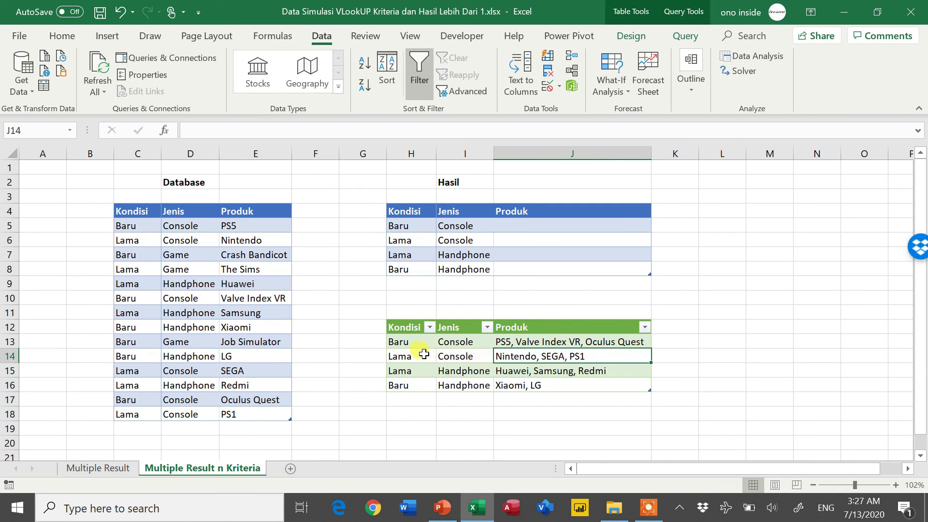
{"action": "mouse_move", "coordinate": [398, 360]}
{"action": "left_mouse_down"}
{"action": "mouse_move", "coordinate": [428, 367]}
{"action": "mouse_move", "coordinate": [447, 355]}
{"action": "mouse_move", "coordinate": [412, 356]}
{"action": "left_mouse_up"}
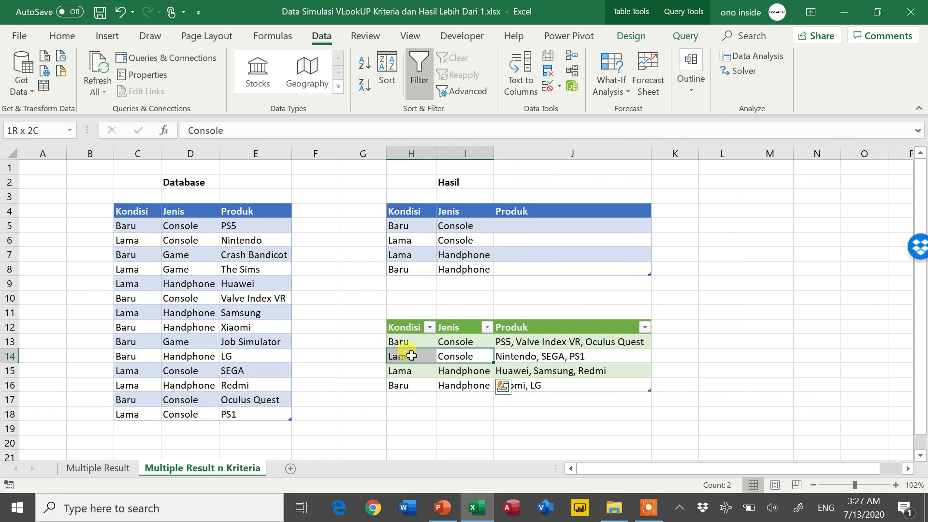
{"action": "left_click", "coordinate": [527, 357]}
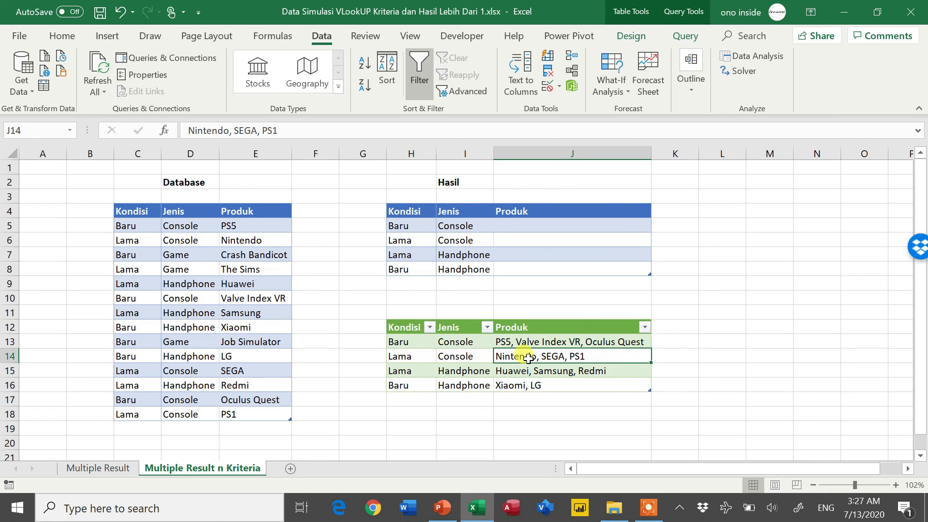